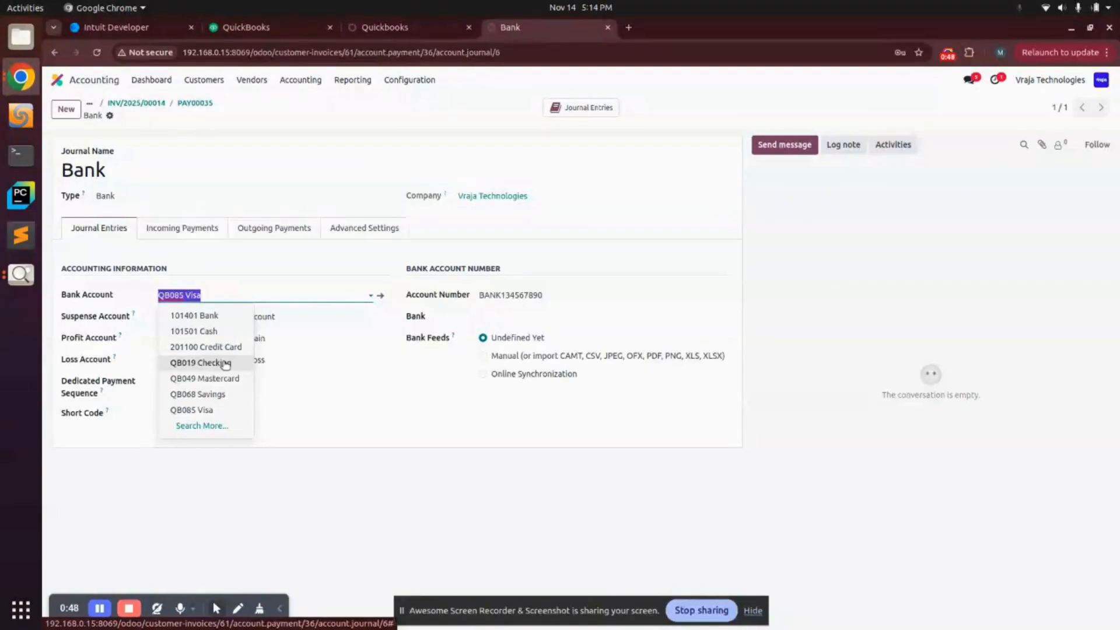
Step: Give the Bank journal the QB019 Checking bank account, save it, and go back to payment PAY00035
{"action": "left_click", "coordinate": [226, 365]}
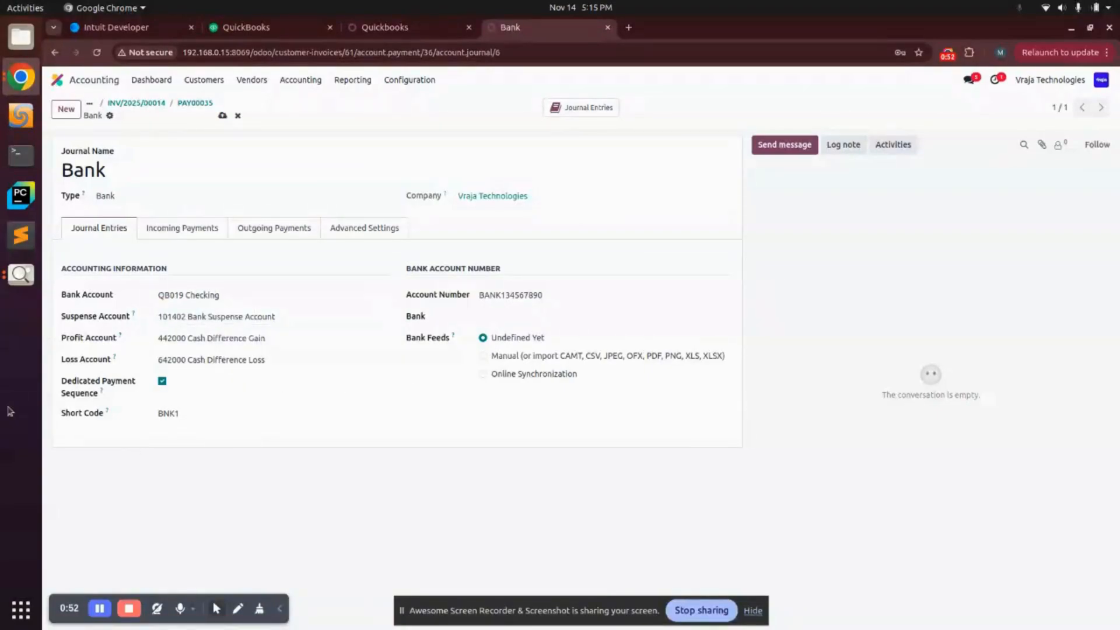
{"action": "left_click", "coordinate": [223, 116]}
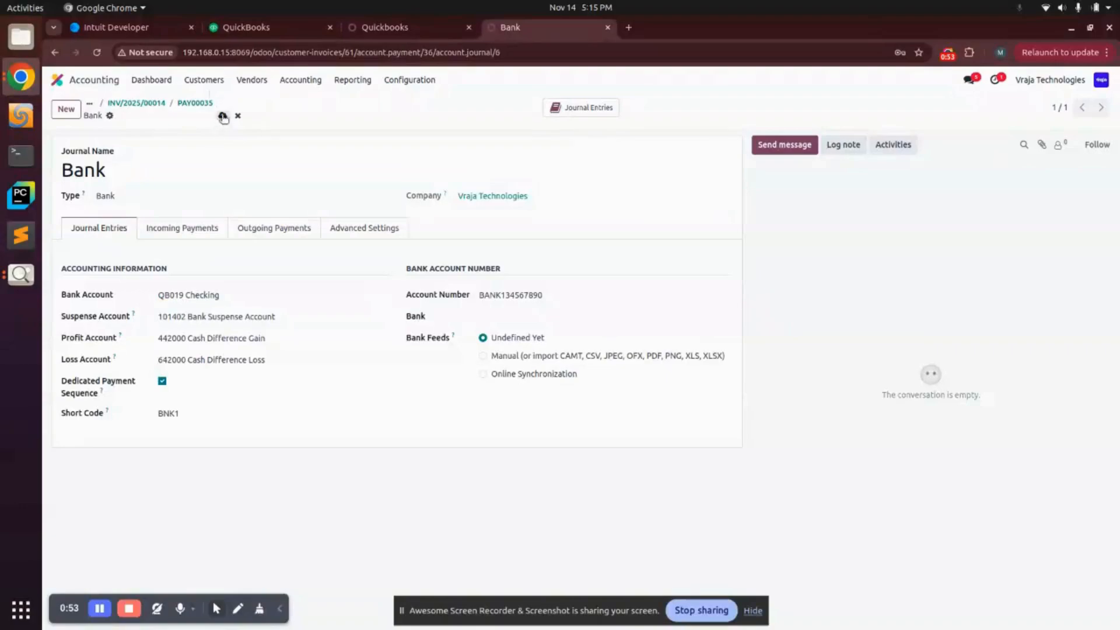
{"action": "left_click", "coordinate": [192, 103]}
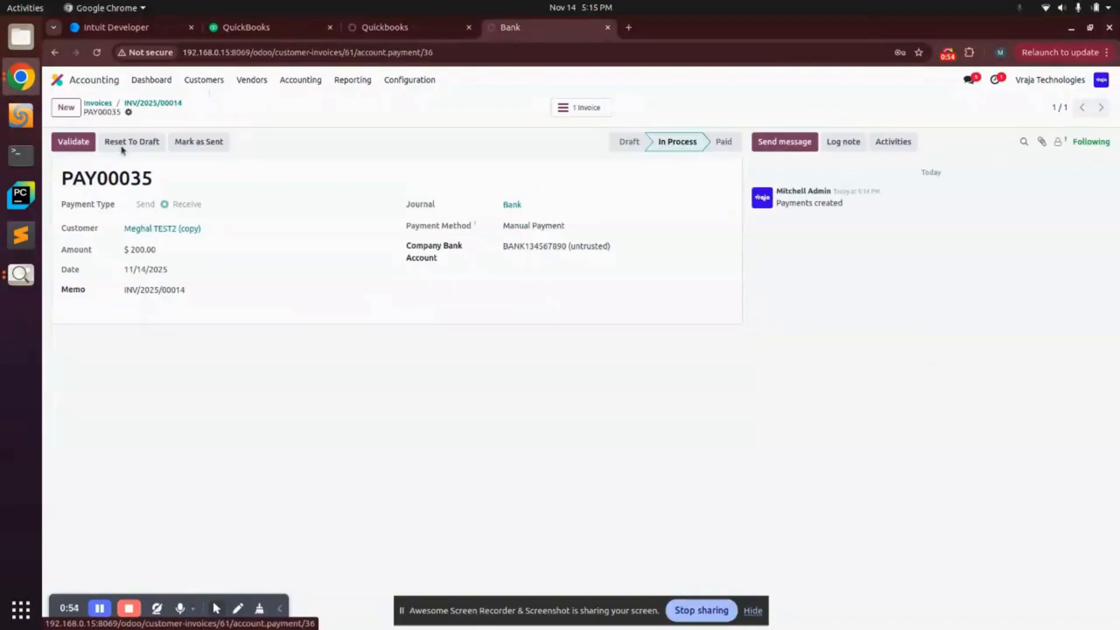
Step: Export payment PAY00035 to QuickBooks and confirm it received QuickBooks ID 445
{"action": "left_click", "coordinate": [128, 112]}
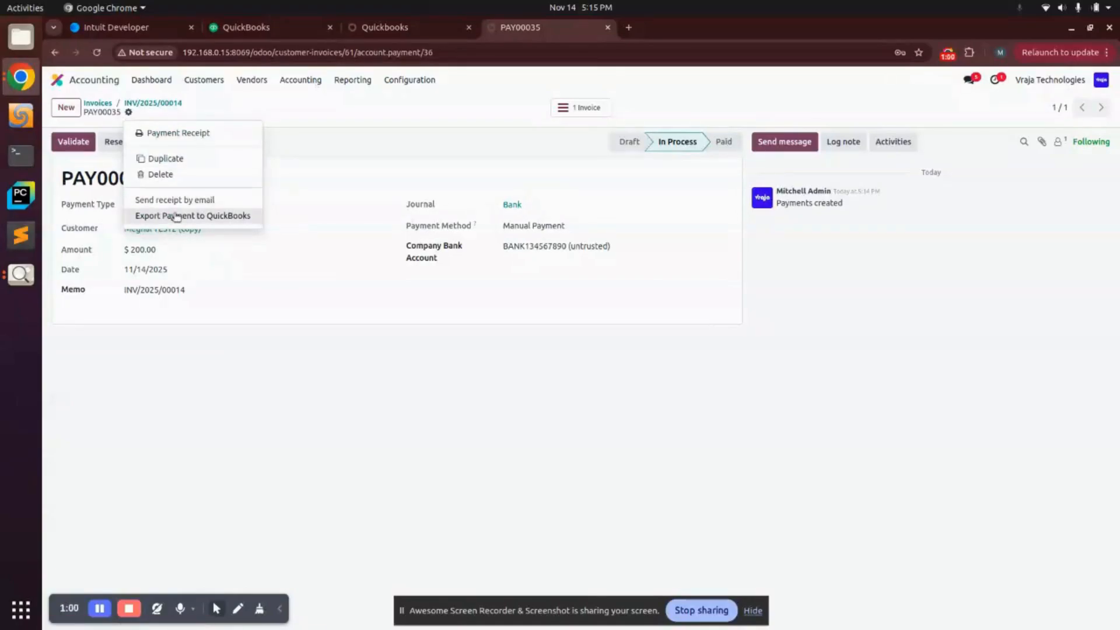
{"action": "left_click", "coordinate": [214, 217]}
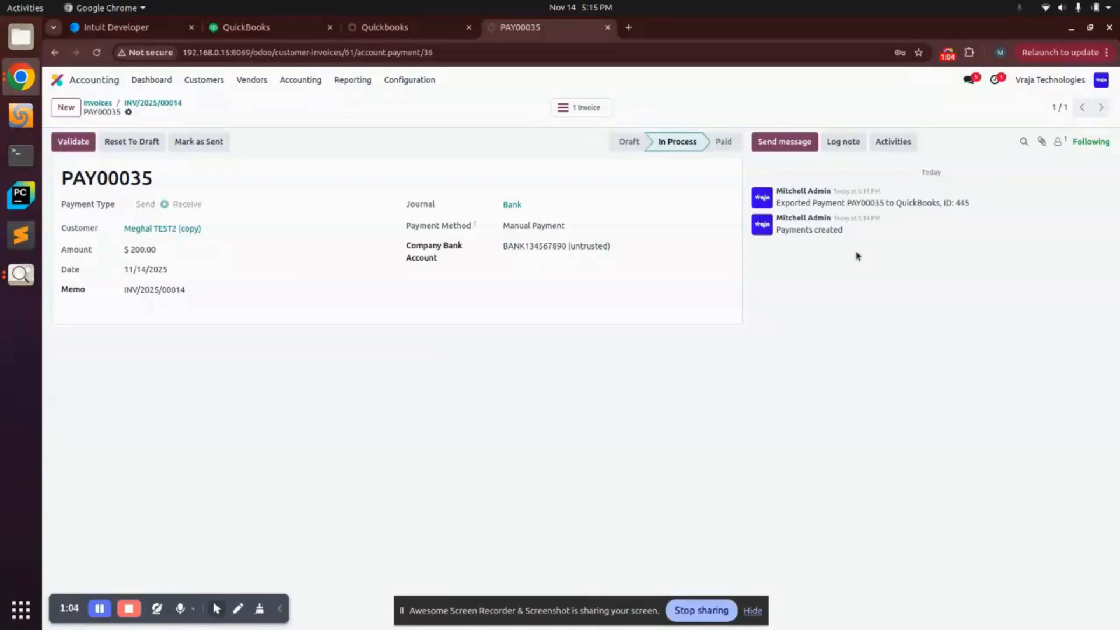
{"action": "triple_click", "coordinate": [840, 203]}
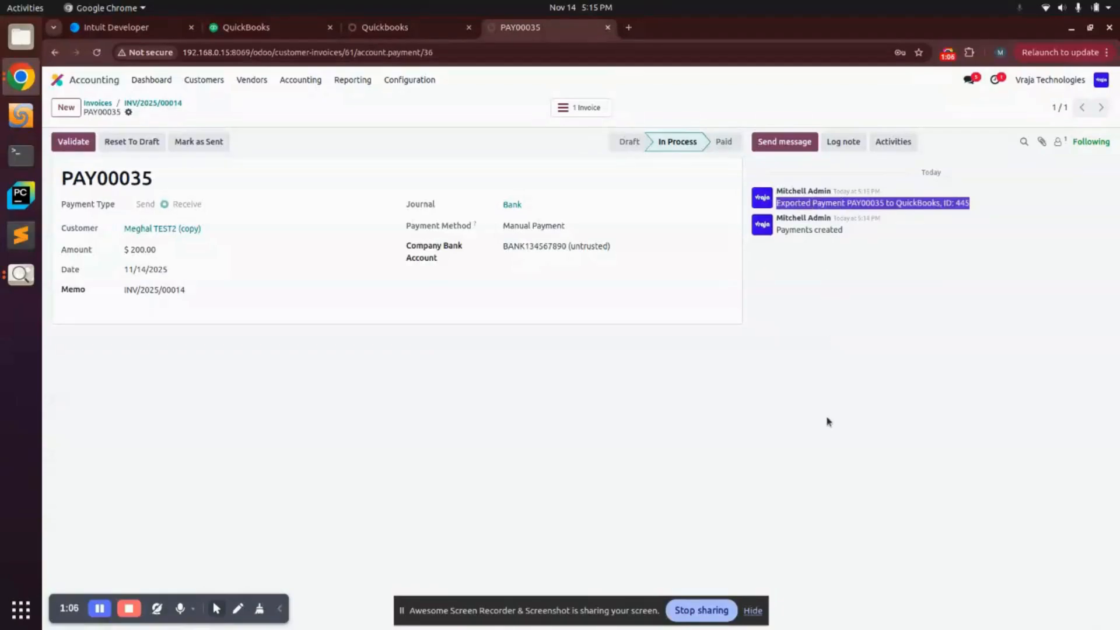
Step: Open the list of vendor bills
{"action": "left_click", "coordinate": [525, 459]}
{"action": "left_click", "coordinate": [251, 82]}
{"action": "left_click", "coordinate": [261, 102]}
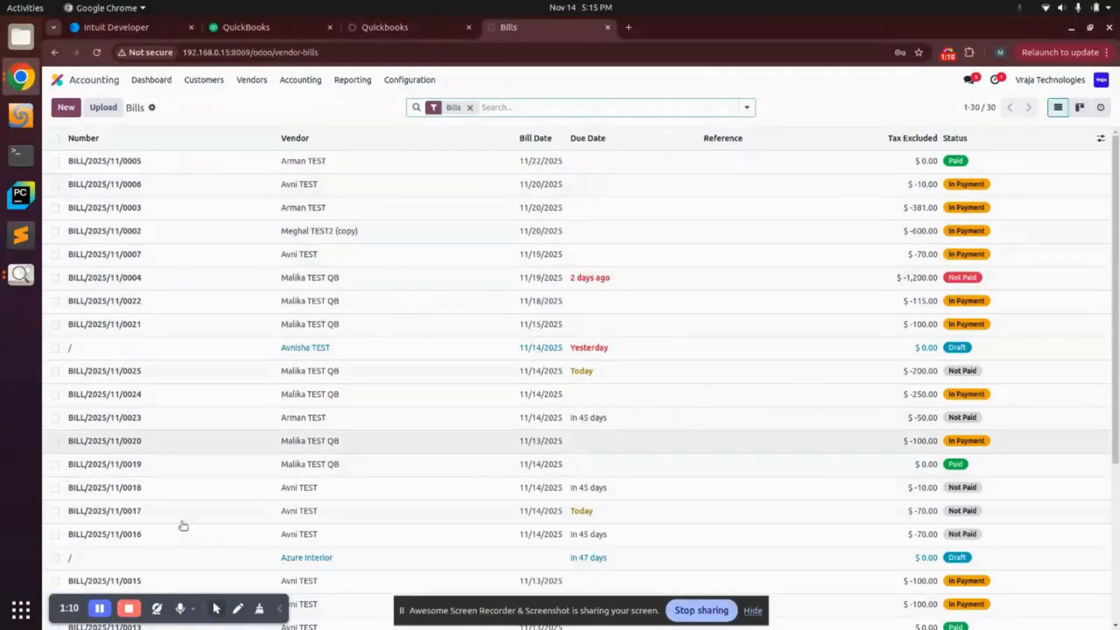
Step: Register a $230.00 payment for bill BILL/2025/11/0025 and open the resulting payment PAY00036
{"action": "left_click", "coordinate": [288, 369]}
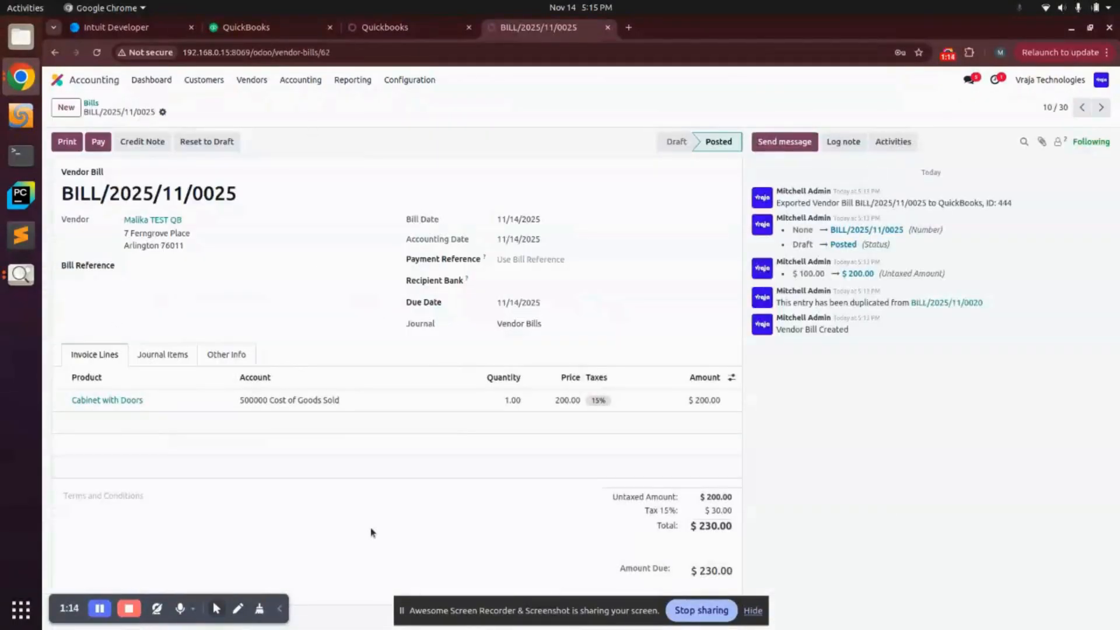
{"action": "triple_click", "coordinate": [893, 203]}
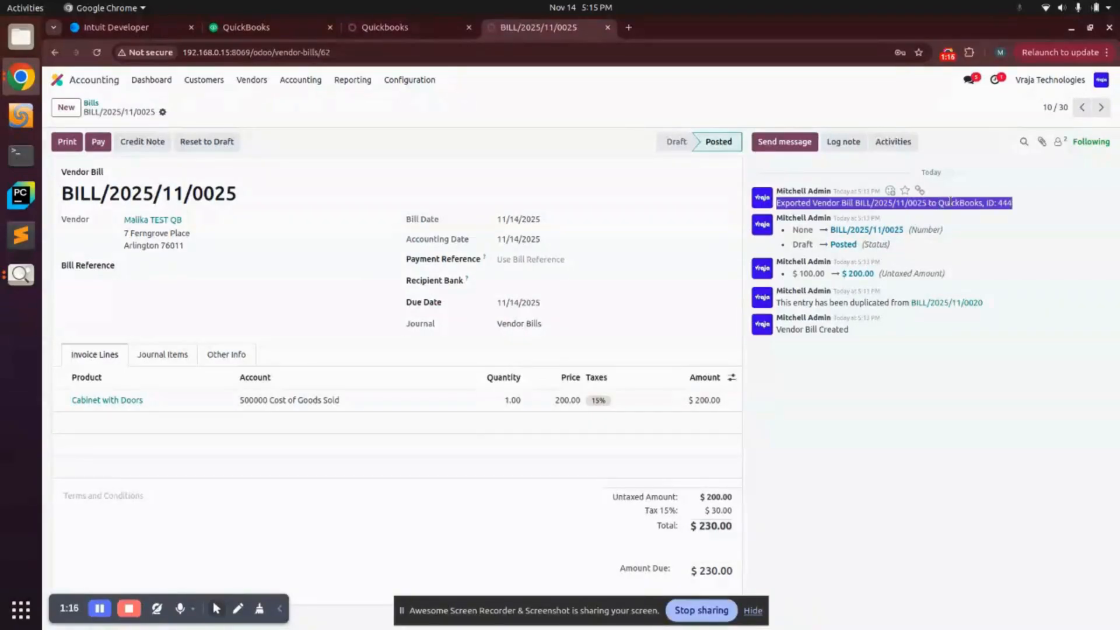
{"action": "left_click", "coordinate": [95, 145]}
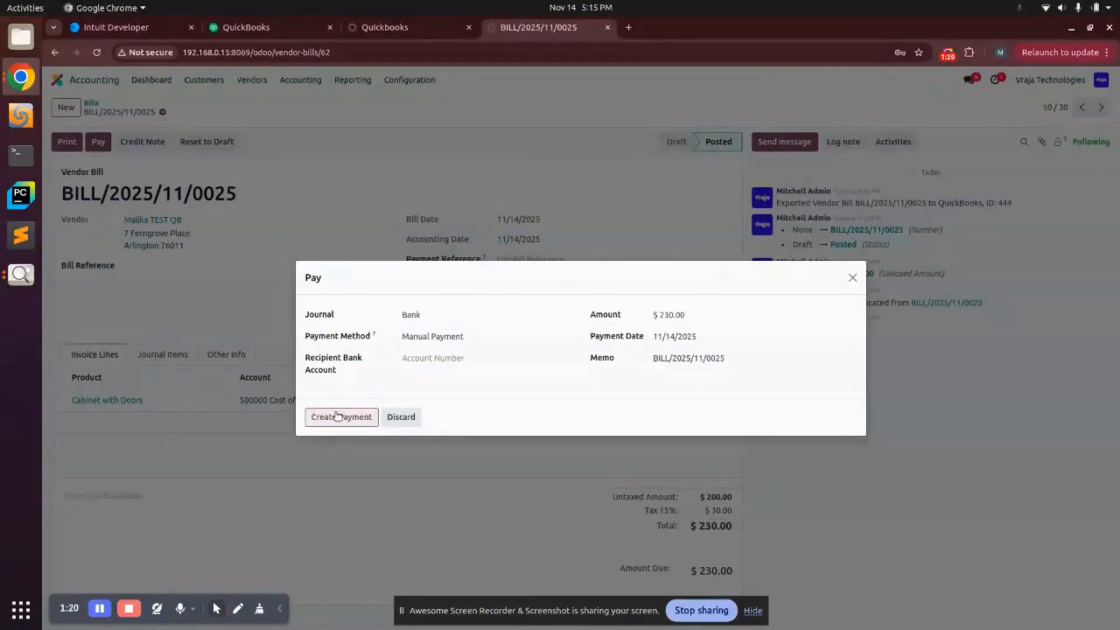
{"action": "left_click", "coordinate": [338, 416]}
{"action": "left_click", "coordinate": [576, 108]}
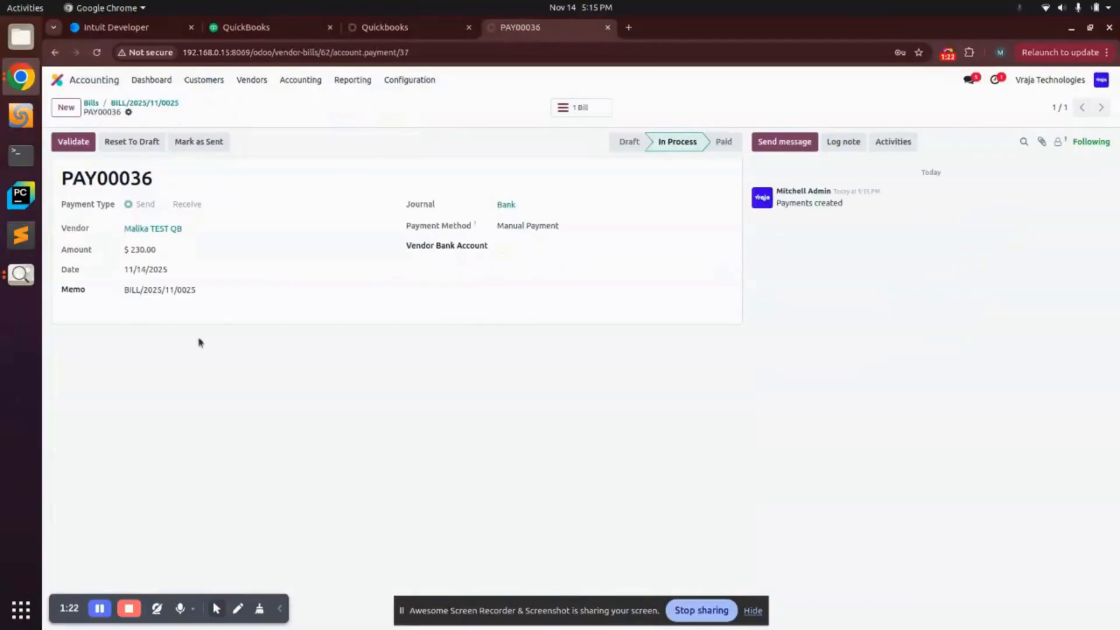
Step: Change the Bank journal's bank account to QB085 Visa, then return to PAY00036
{"action": "left_click", "coordinate": [546, 206]}
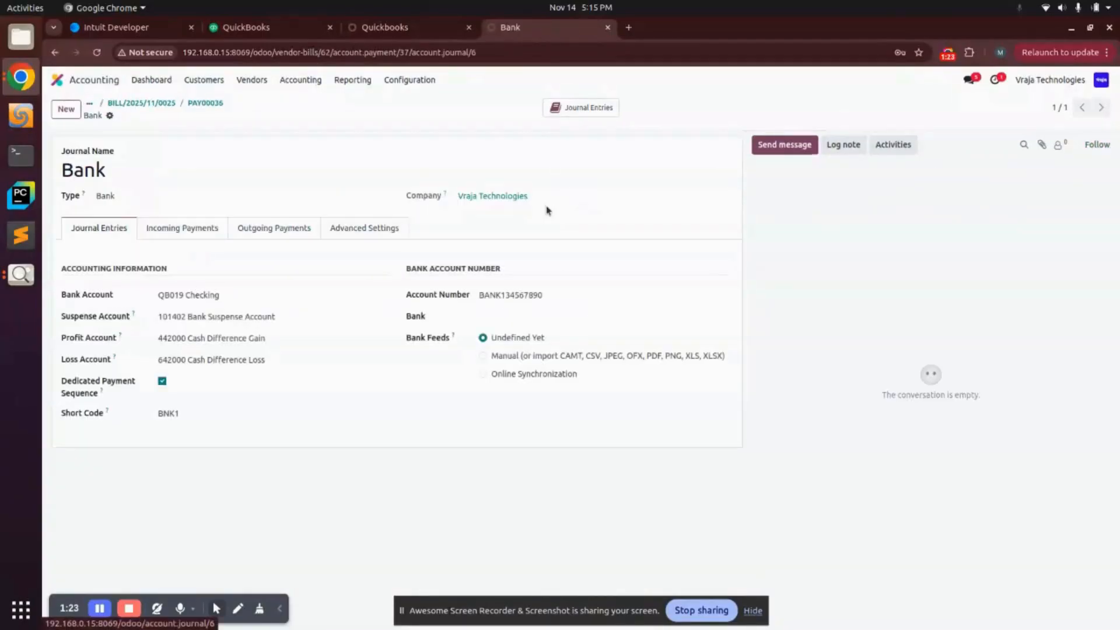
{"action": "left_click", "coordinate": [201, 296]}
{"action": "left_click", "coordinate": [221, 410]}
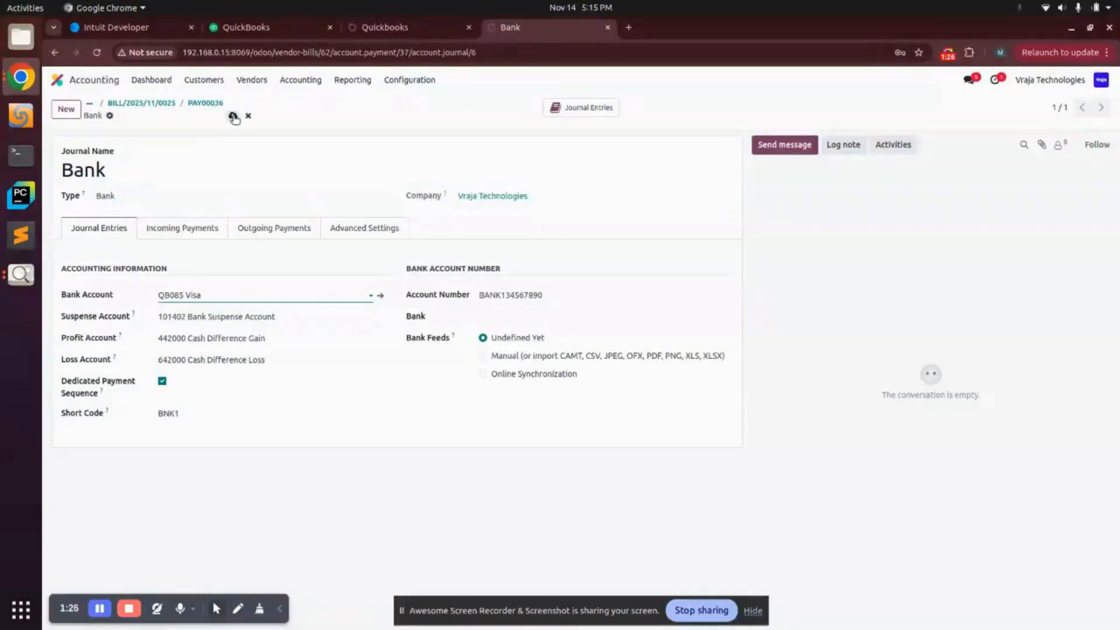
{"action": "left_click", "coordinate": [206, 104]}
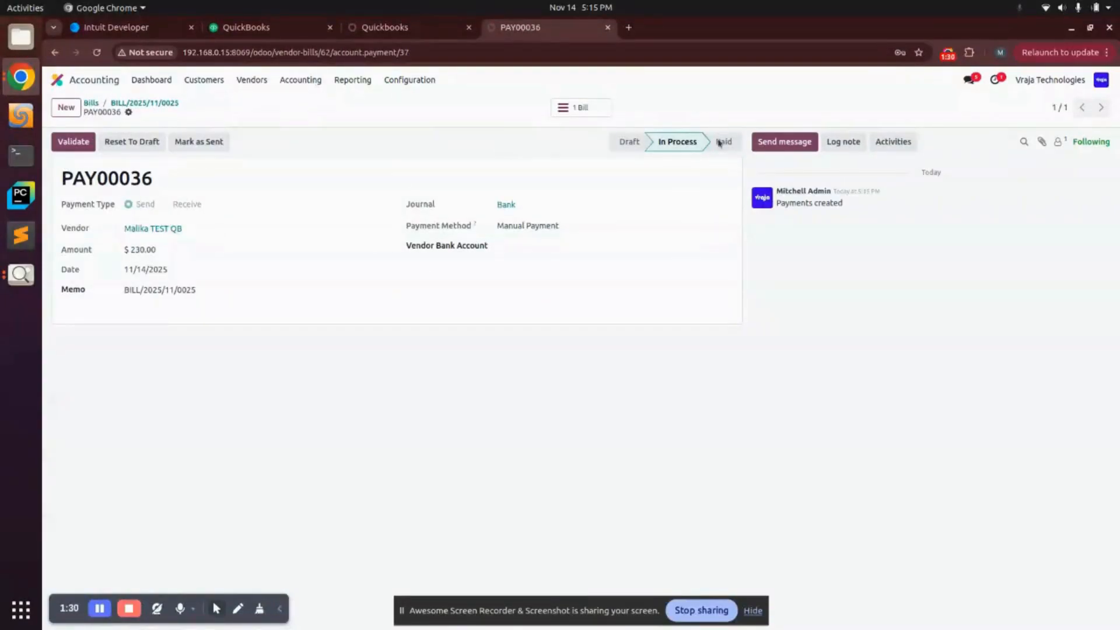
Step: Export payment PAY00036 to QuickBooks, confirming QuickBooks ID 446
{"action": "left_click", "coordinate": [129, 114]}
{"action": "left_click", "coordinate": [181, 215]}
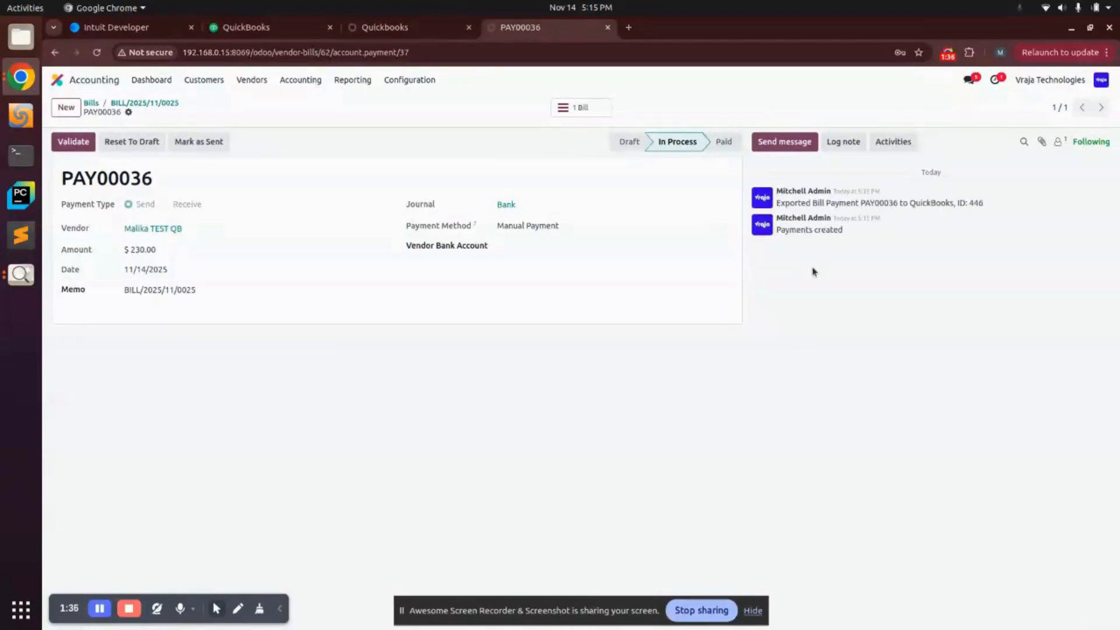
{"action": "triple_click", "coordinate": [827, 204]}
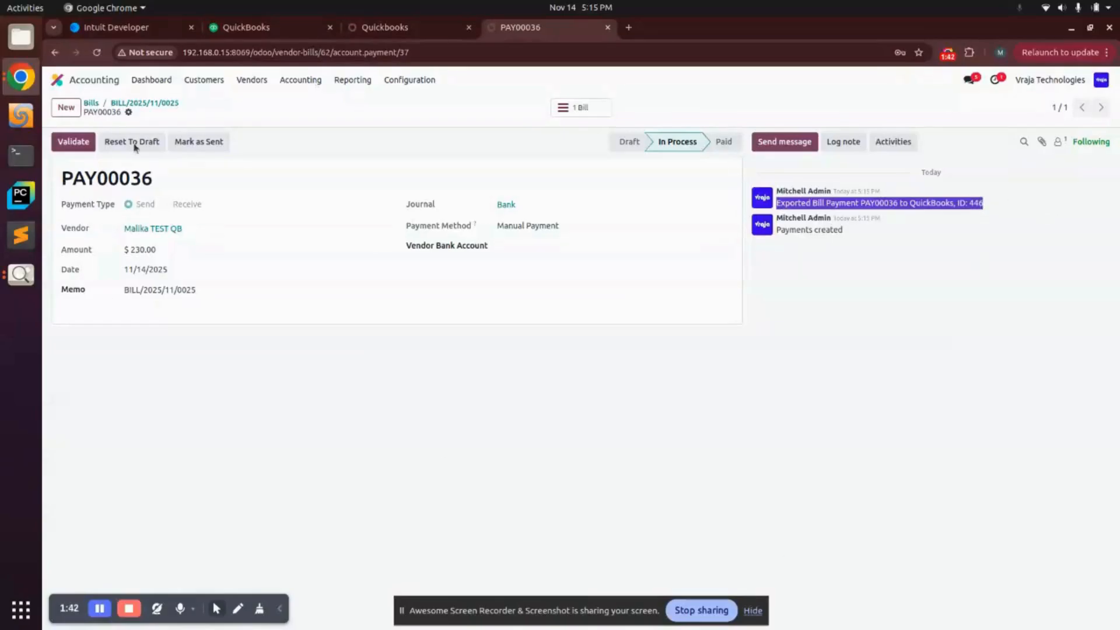
{"action": "left_click", "coordinate": [251, 32]}
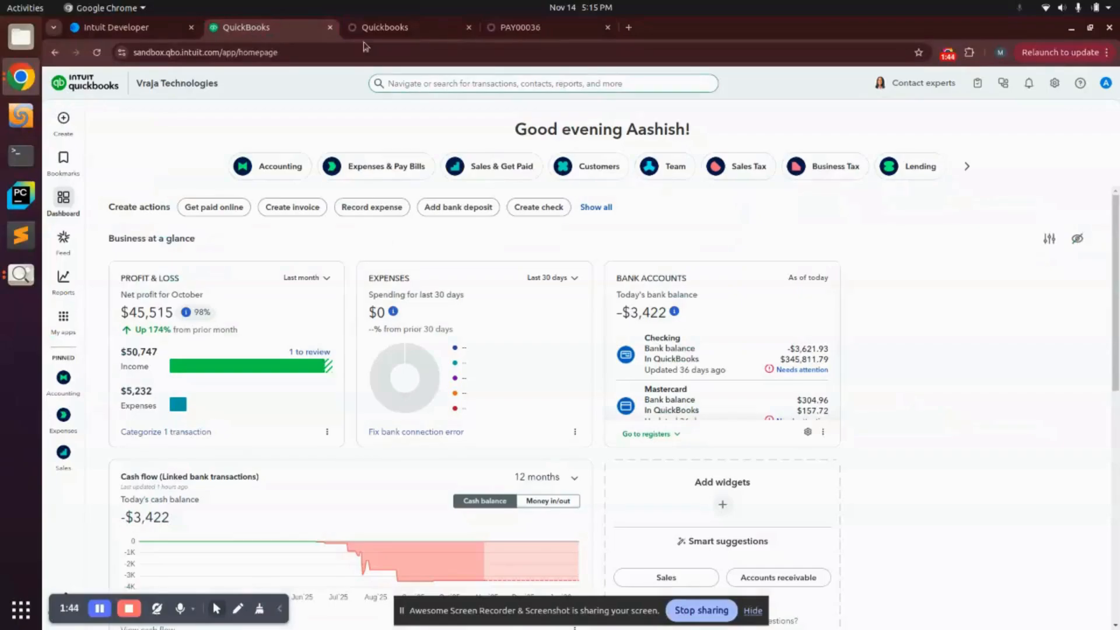
Step: Open the QuickBooks Online Customers list through My apps > Customer Hub
{"action": "left_click", "coordinate": [385, 28]}
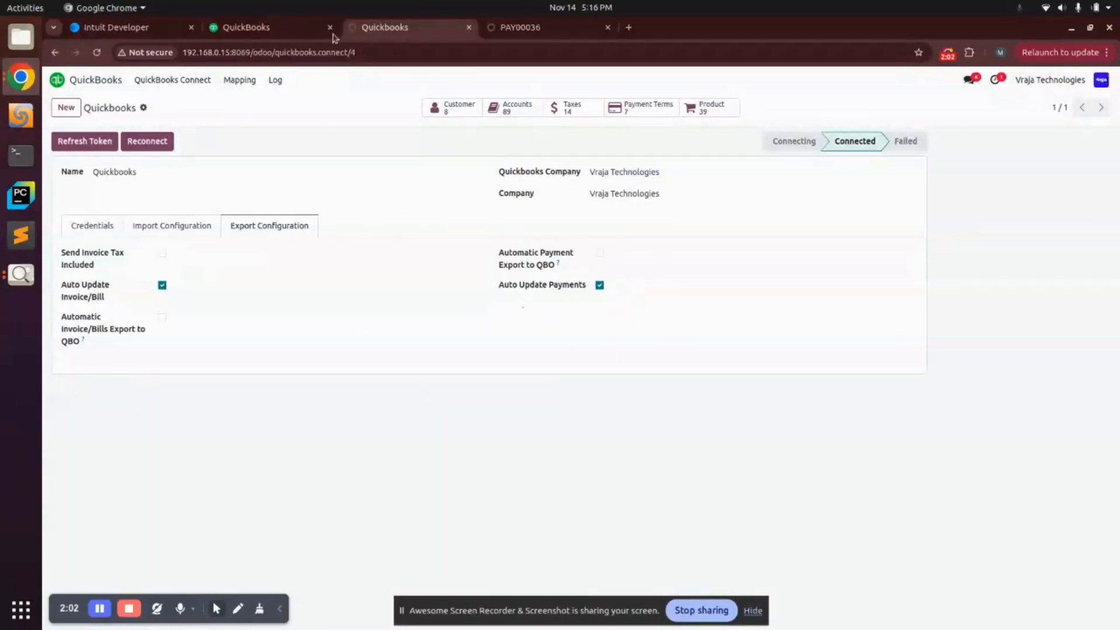
{"action": "left_click", "coordinate": [299, 22]}
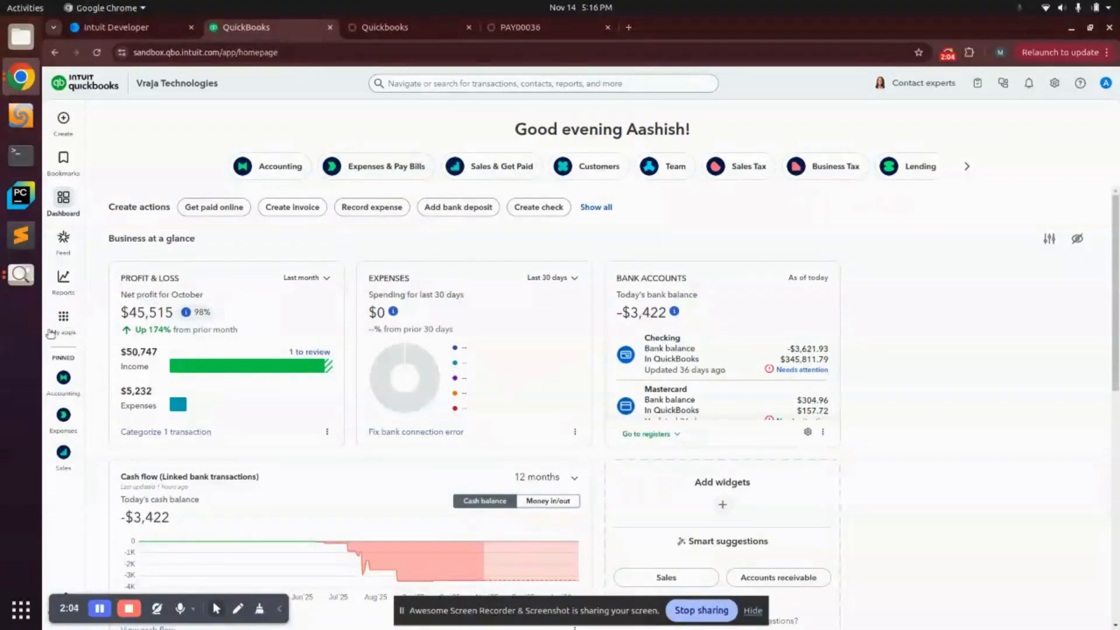
{"action": "left_click", "coordinate": [52, 331]}
{"action": "mouse_move", "coordinate": [150, 415]}
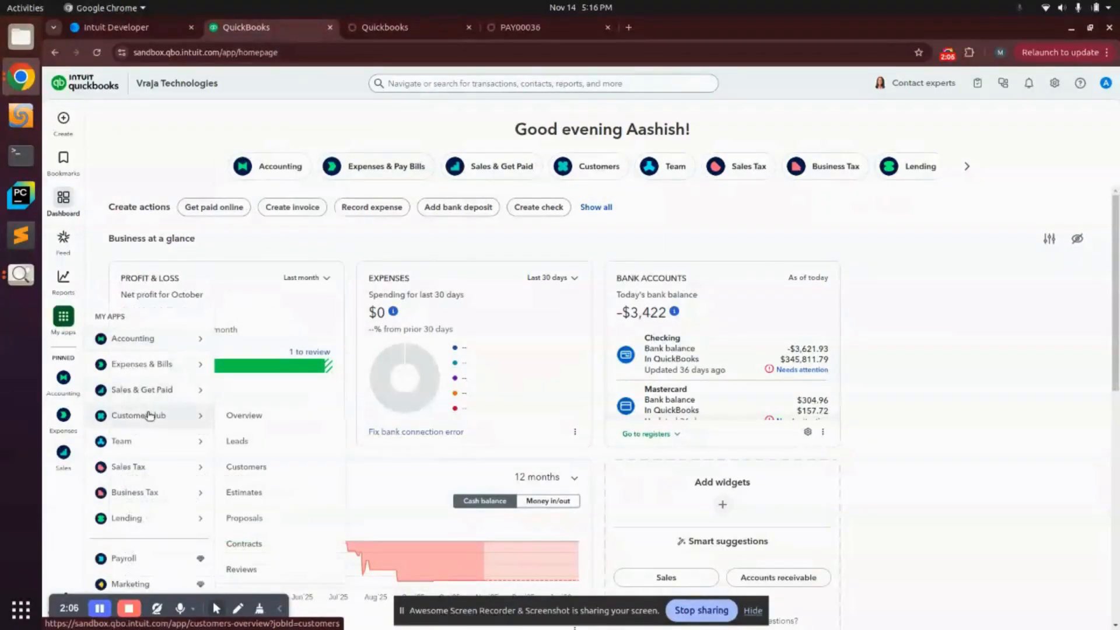
{"action": "left_click", "coordinate": [272, 467]}
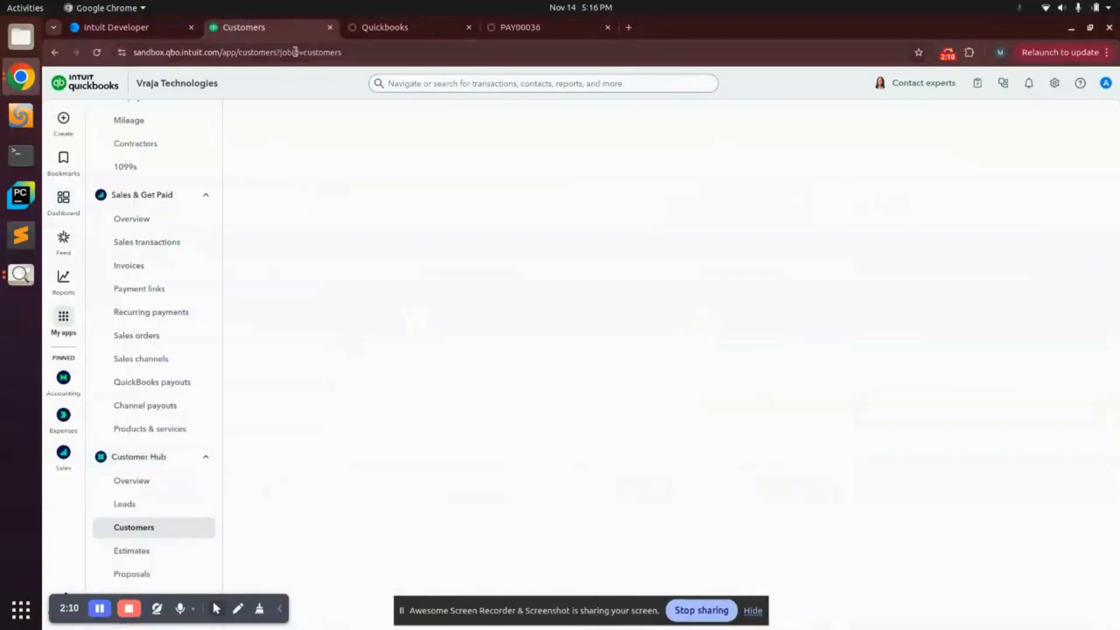
Step: Go back to Odoo payment PAY00036 and open the Customers menu
{"action": "left_click", "coordinate": [389, 28]}
{"action": "left_click", "coordinate": [510, 27]}
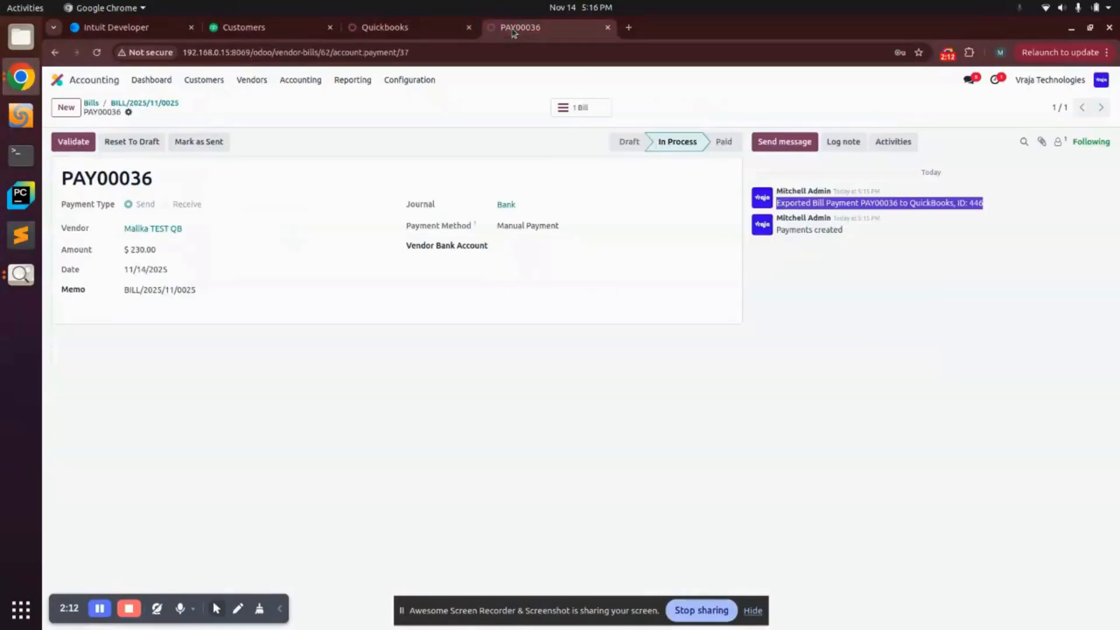
{"action": "left_click", "coordinate": [205, 80]}
Step: Open invoice INV/2025/00014 and its $200.00 payment PAY00035, already exported as ID 445
{"action": "left_click", "coordinate": [205, 101]}
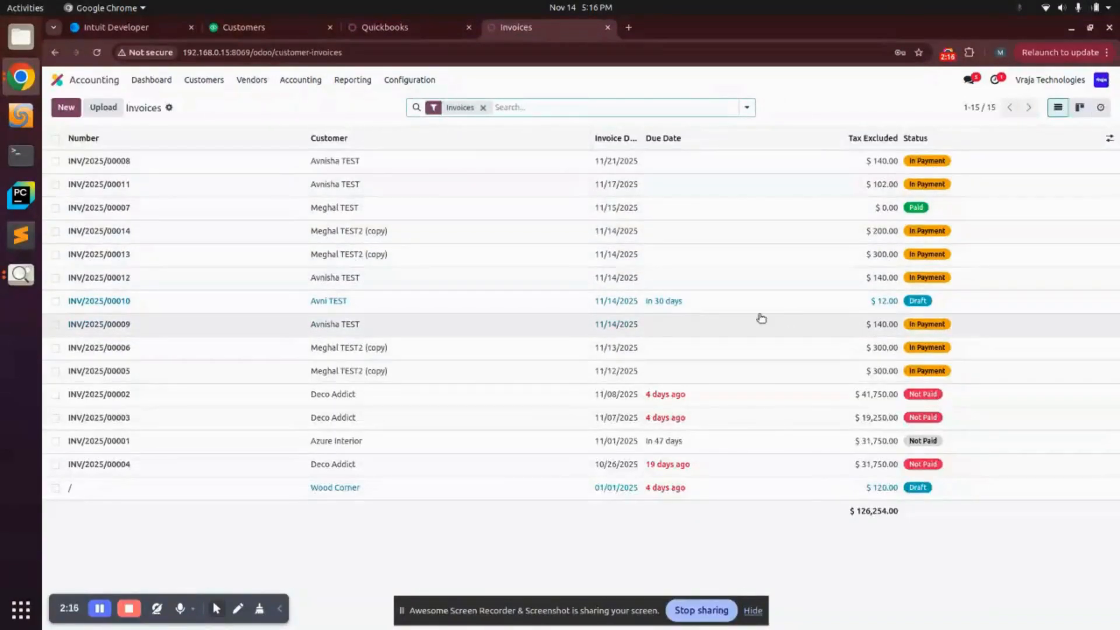
{"action": "left_click", "coordinate": [437, 239]}
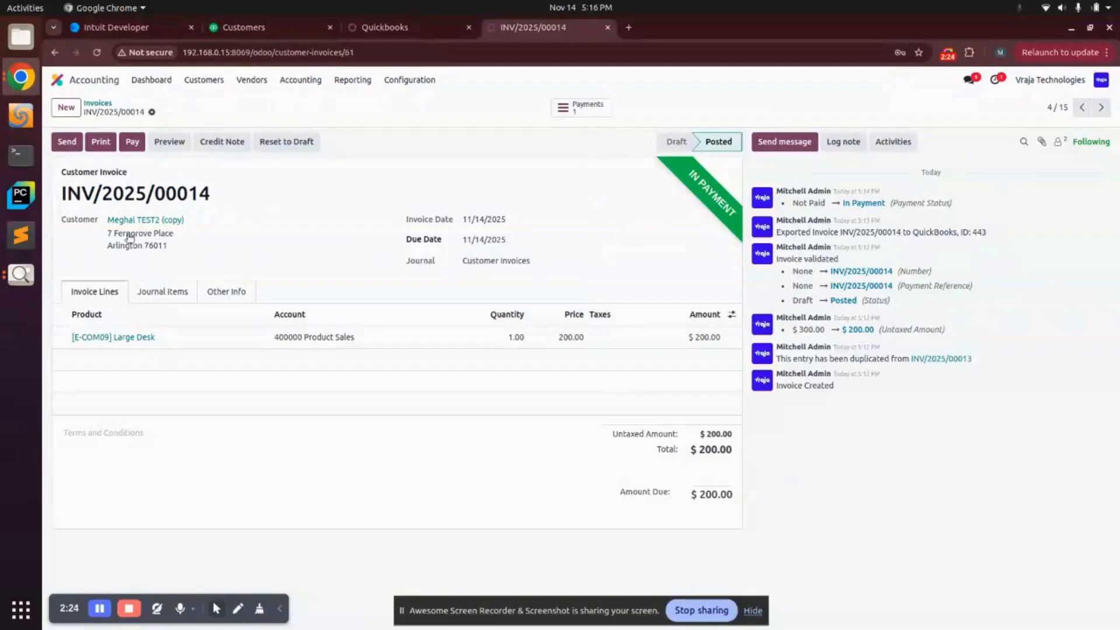
{"action": "left_click_drag", "start_coordinate": [106, 222], "coordinate": [278, 231]}
{"action": "left_click", "coordinate": [580, 107]}
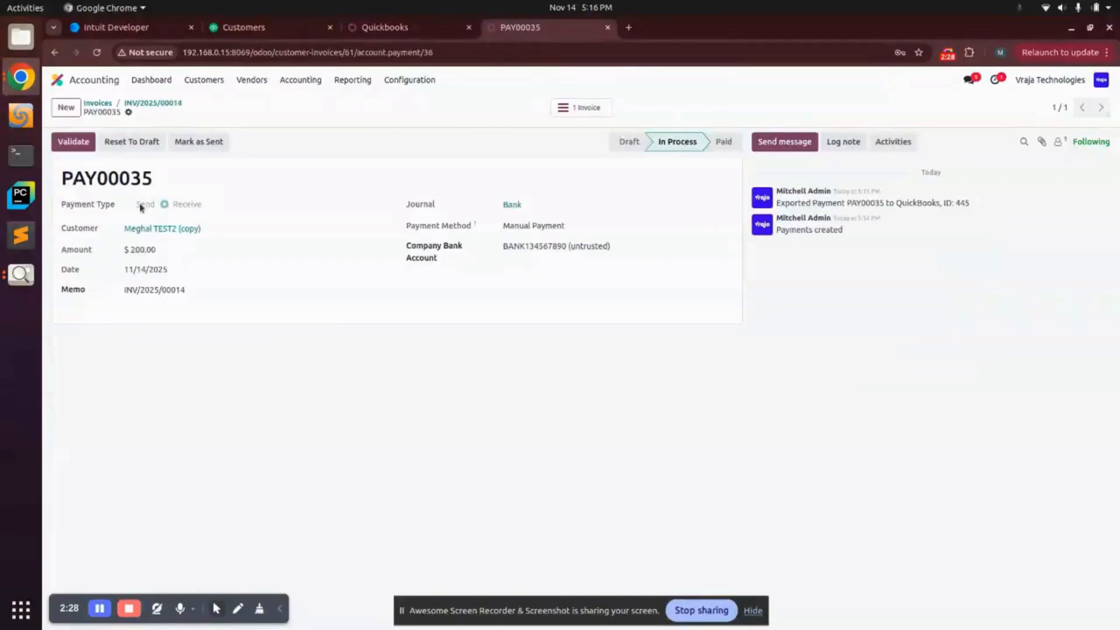
{"action": "double_click", "coordinate": [116, 184]}
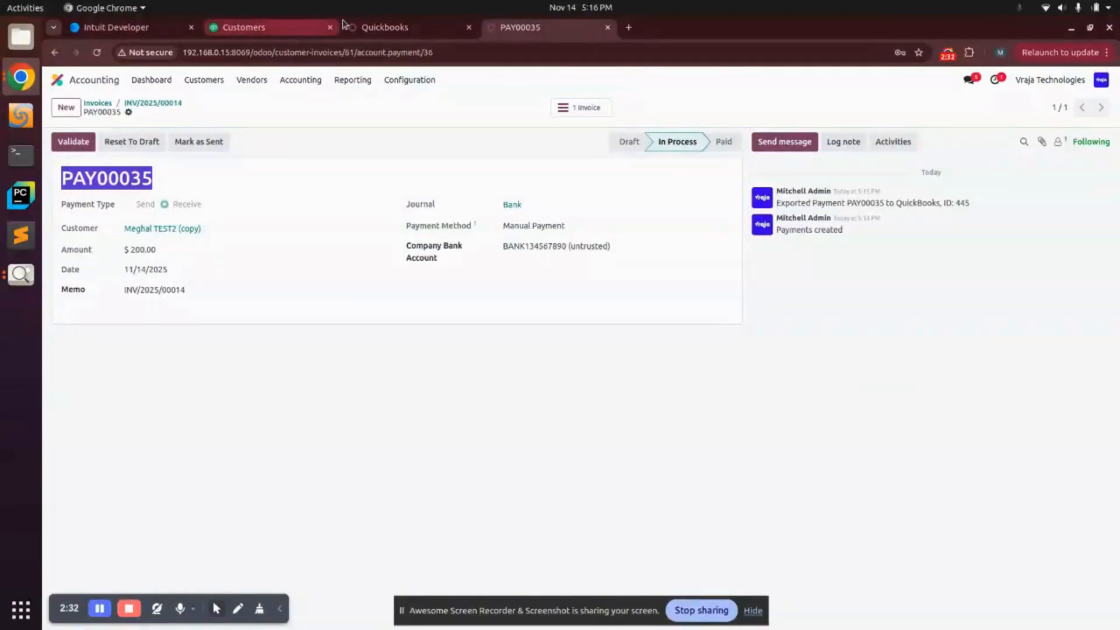
{"action": "left_click", "coordinate": [367, 29]}
Step: Search QuickBooks Online transactions by the customer's name
{"action": "left_click", "coordinate": [270, 34]}
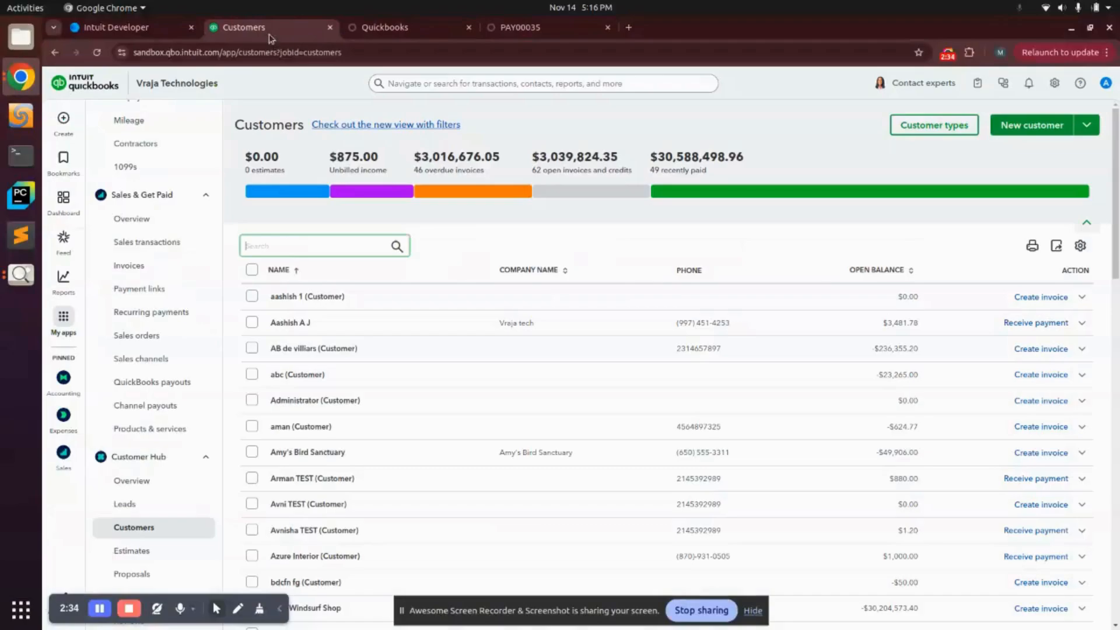
{"action": "left_click", "coordinate": [492, 86]}
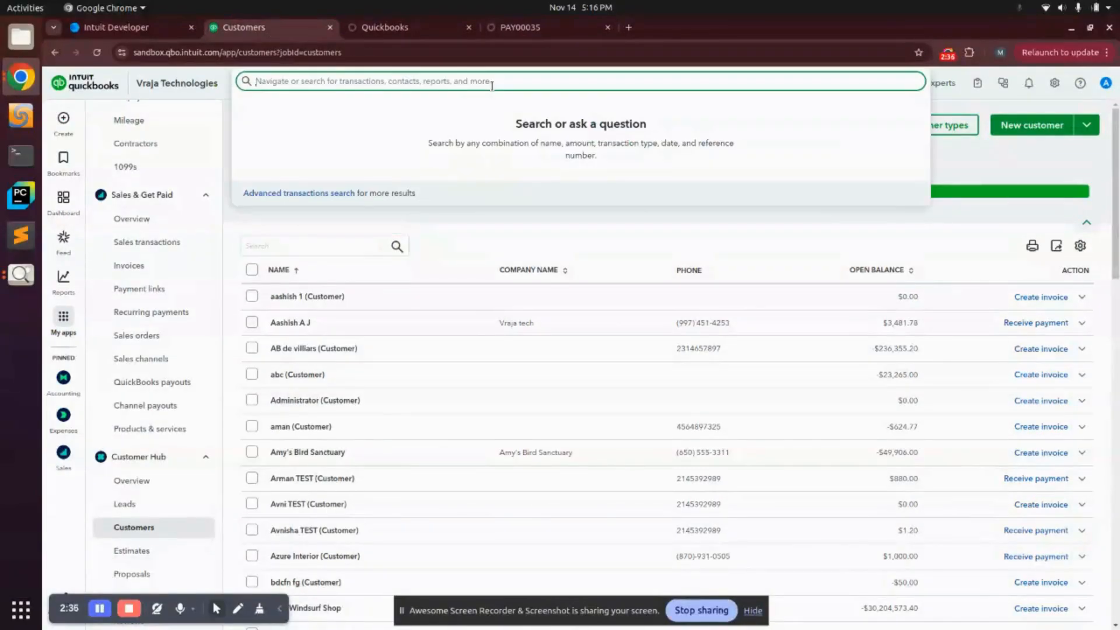
{"action": "type", "text": "m"}
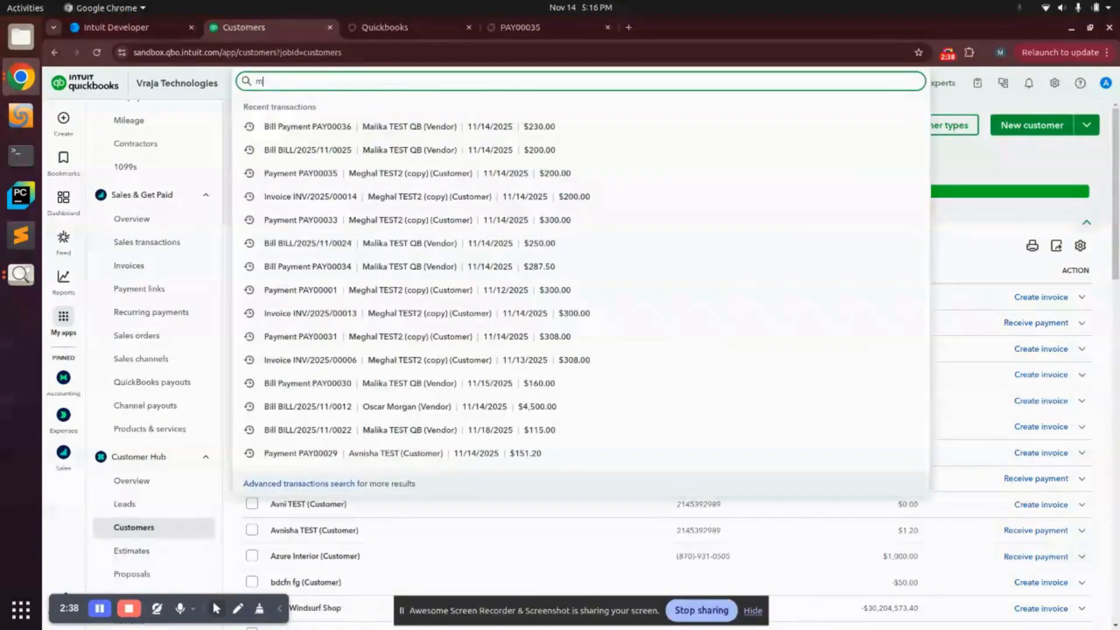
{"action": "type", "text": "eghal"}
{"action": "key", "text": "Return"}
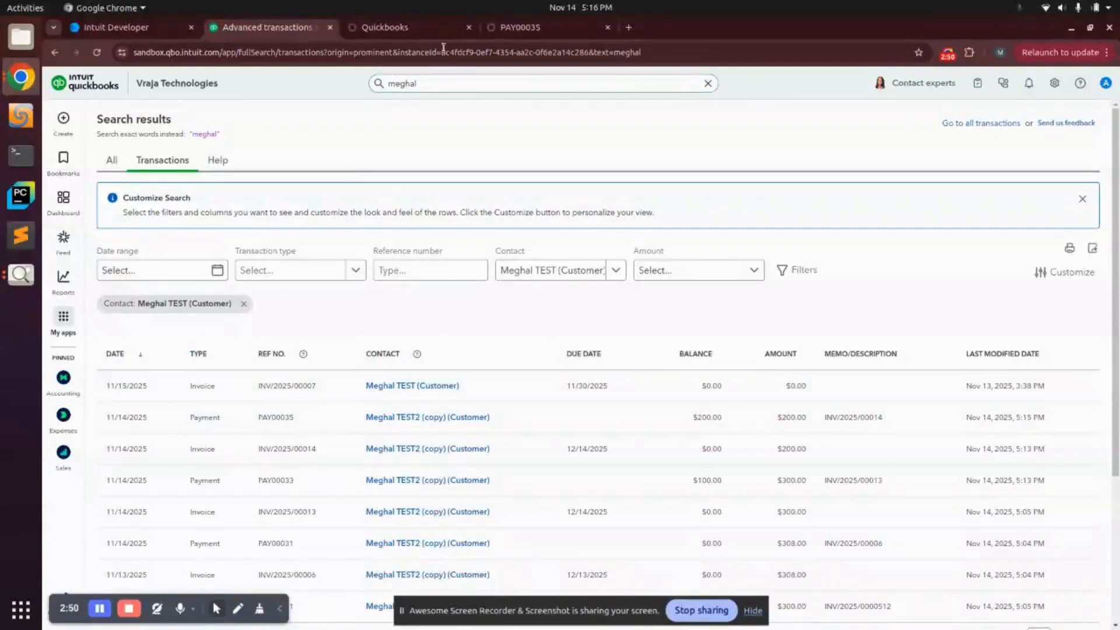
Step: Open PAY00035 in QuickBooks, check it shows $200.00 received on 11/14/2025, and return to Odoo
{"action": "left_click", "coordinate": [516, 29]}
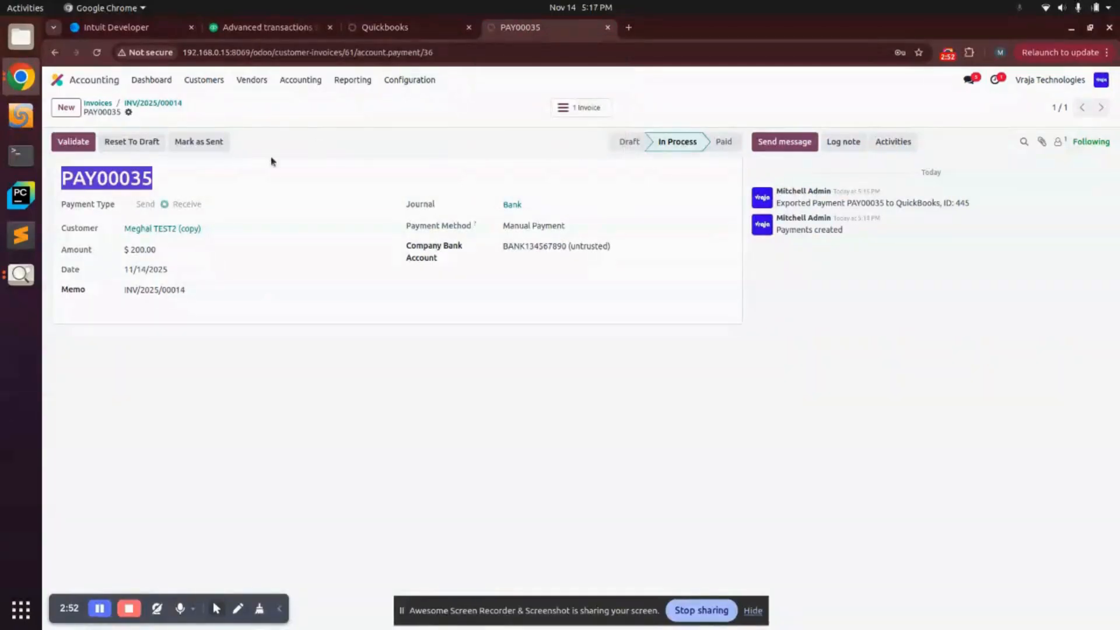
{"action": "left_click", "coordinate": [385, 28]}
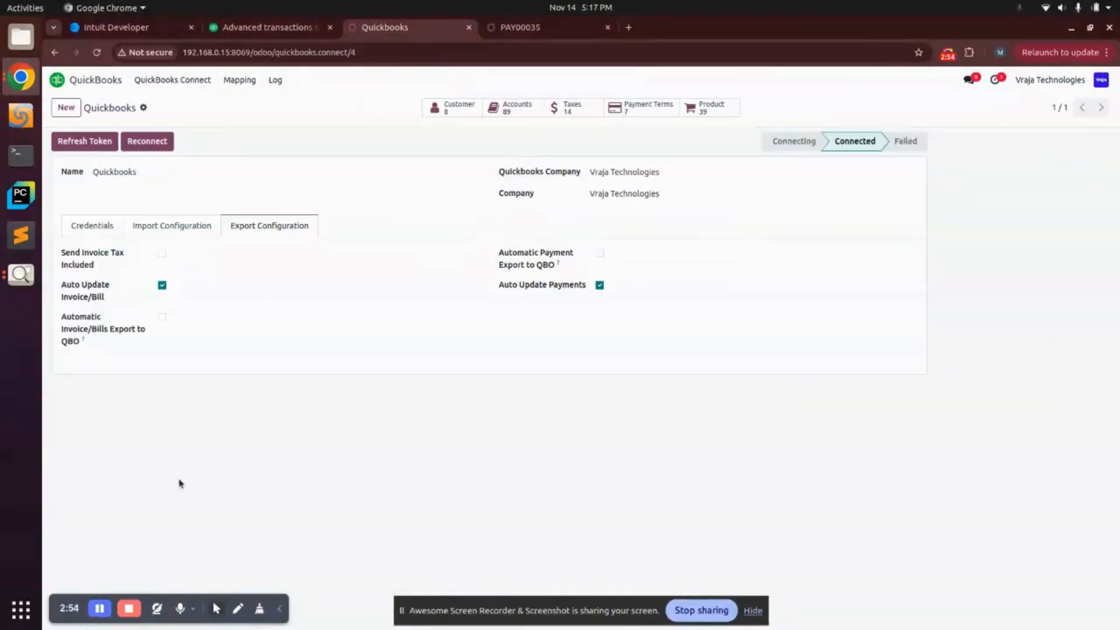
{"action": "left_click", "coordinate": [280, 30]}
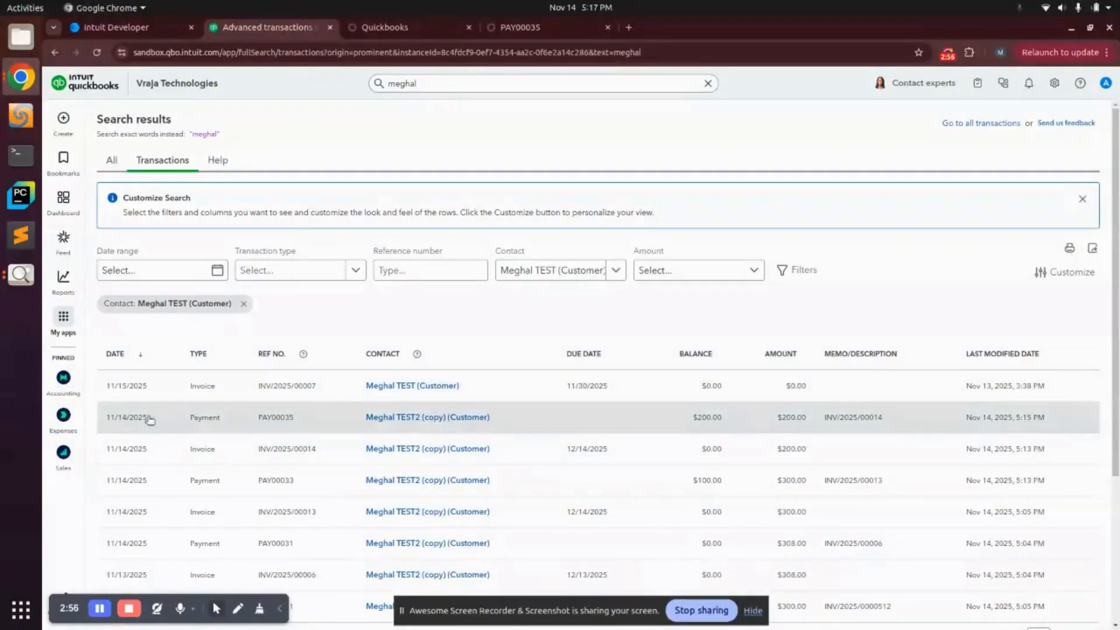
{"action": "left_click", "coordinate": [170, 420]}
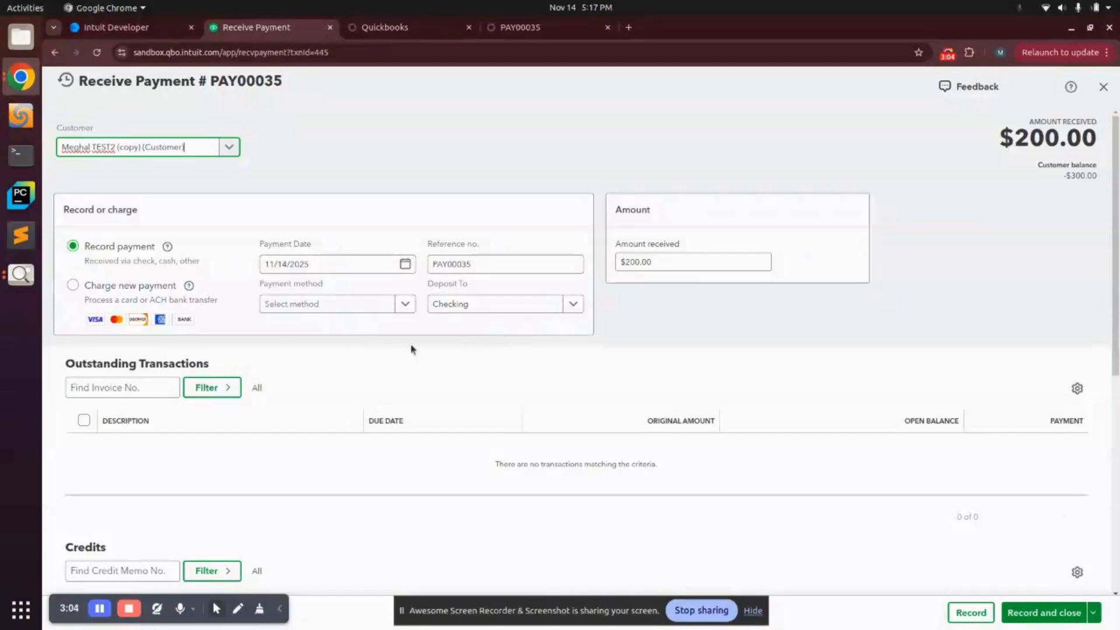
{"action": "left_click", "coordinate": [519, 27]}
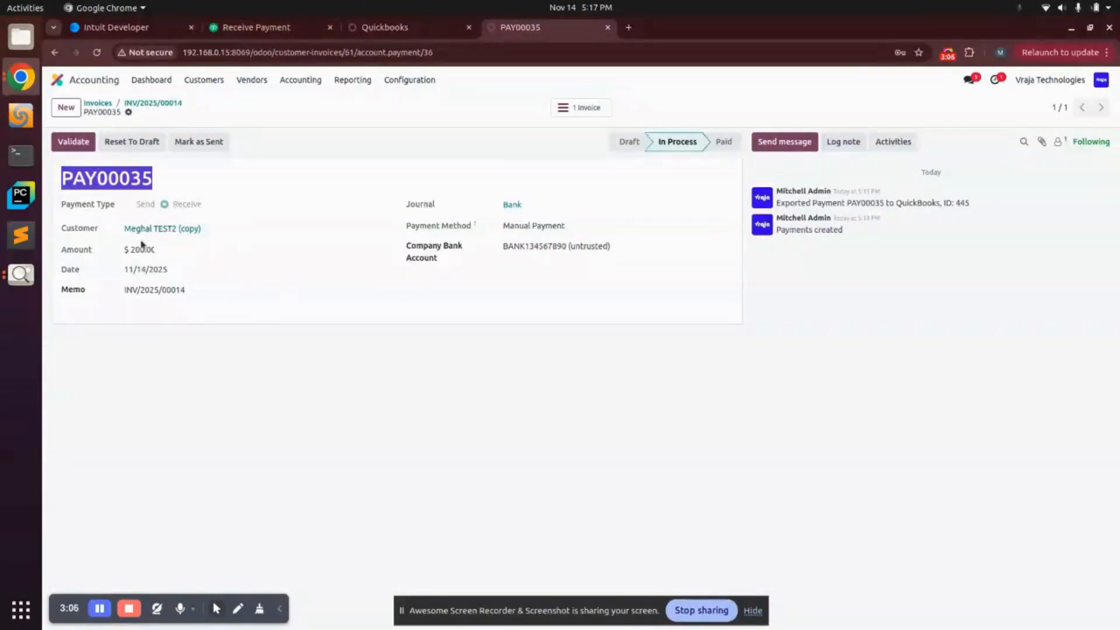
Step: Reset PAY00035 to draft and change it to $300.00 dated 11/15/2025
{"action": "double_click", "coordinate": [132, 251]}
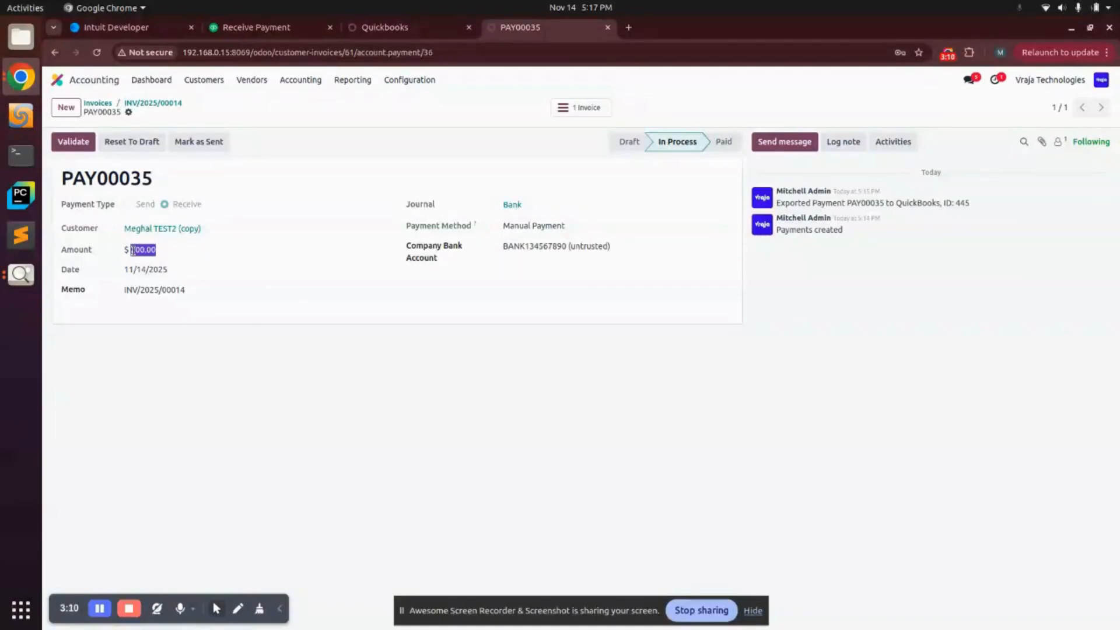
{"action": "left_click", "coordinate": [149, 246]}
{"action": "left_click", "coordinate": [131, 141]}
{"action": "double_click", "coordinate": [145, 250]}
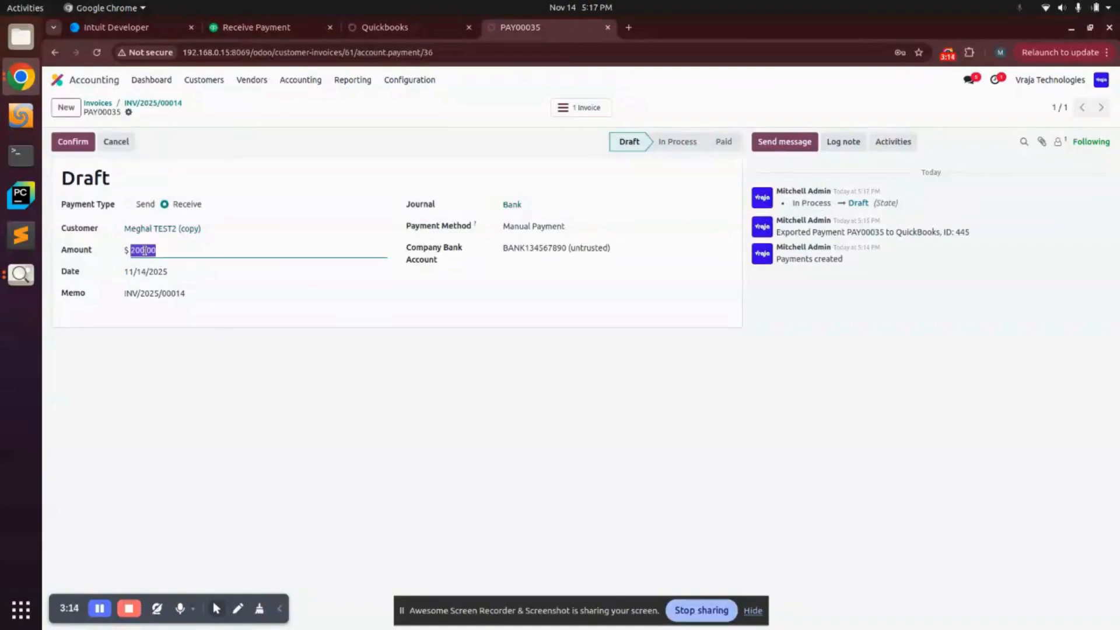
{"action": "type", "text": "300"}
{"action": "left_click", "coordinate": [145, 269]}
{"action": "left_click", "coordinate": [352, 438]}
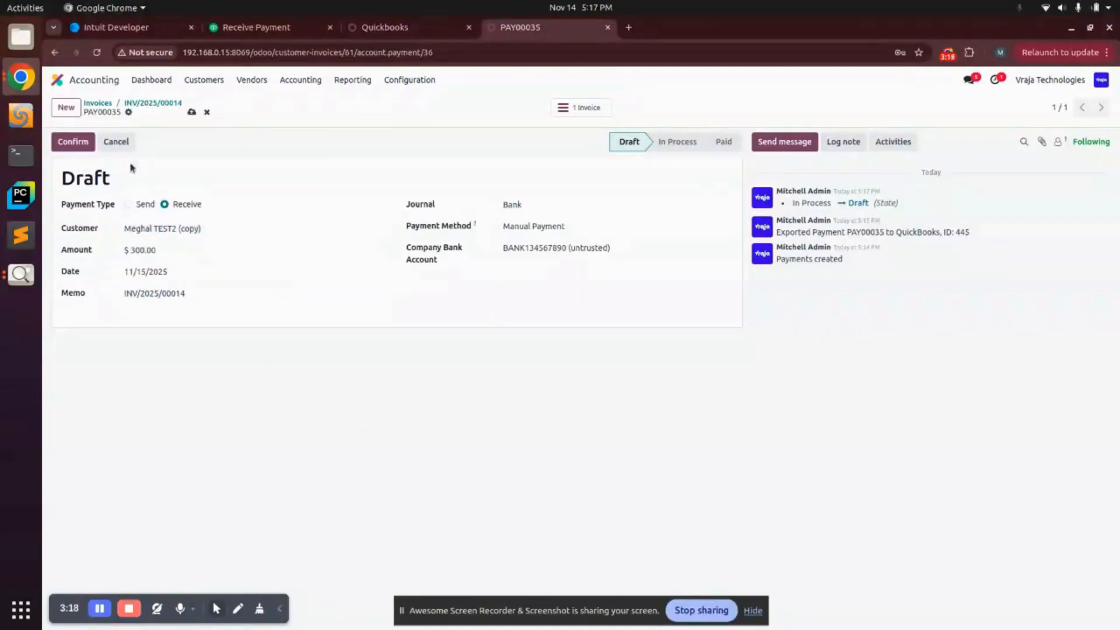
Step: Confirm the payment and review the QuickBooks 'Invalid account type' update error
{"action": "left_click", "coordinate": [72, 142]}
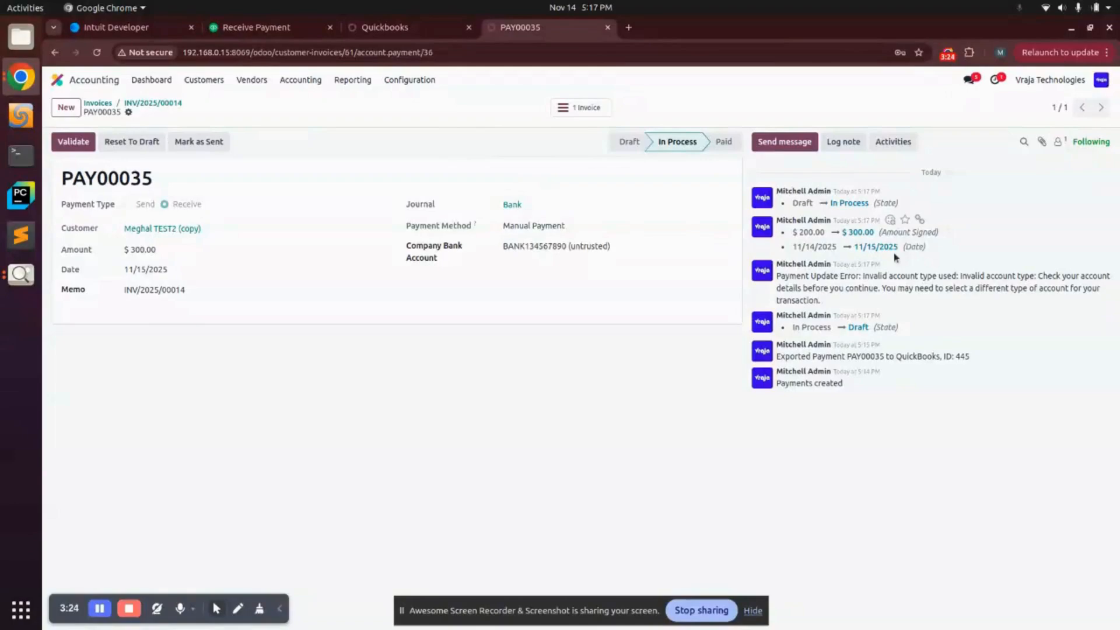
{"action": "triple_click", "coordinate": [855, 277]}
{"action": "triple_click", "coordinate": [919, 289]}
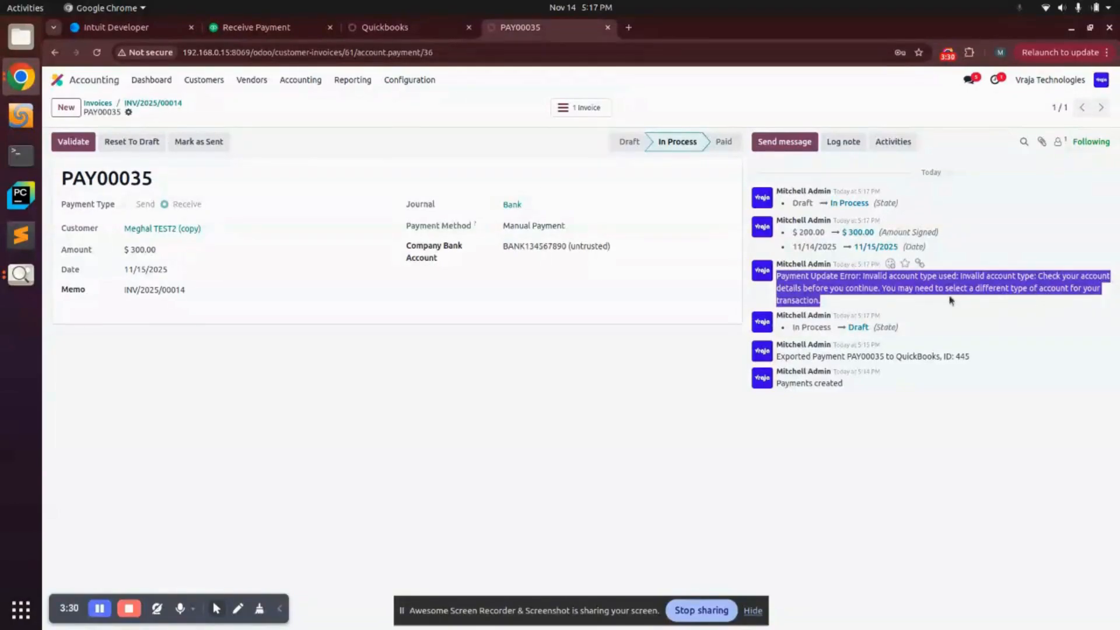
Step: Switch the Bank journal's bank account from QB085 Visa back to QB019 Checking, then return to PAY00035
{"action": "left_click", "coordinate": [528, 204]}
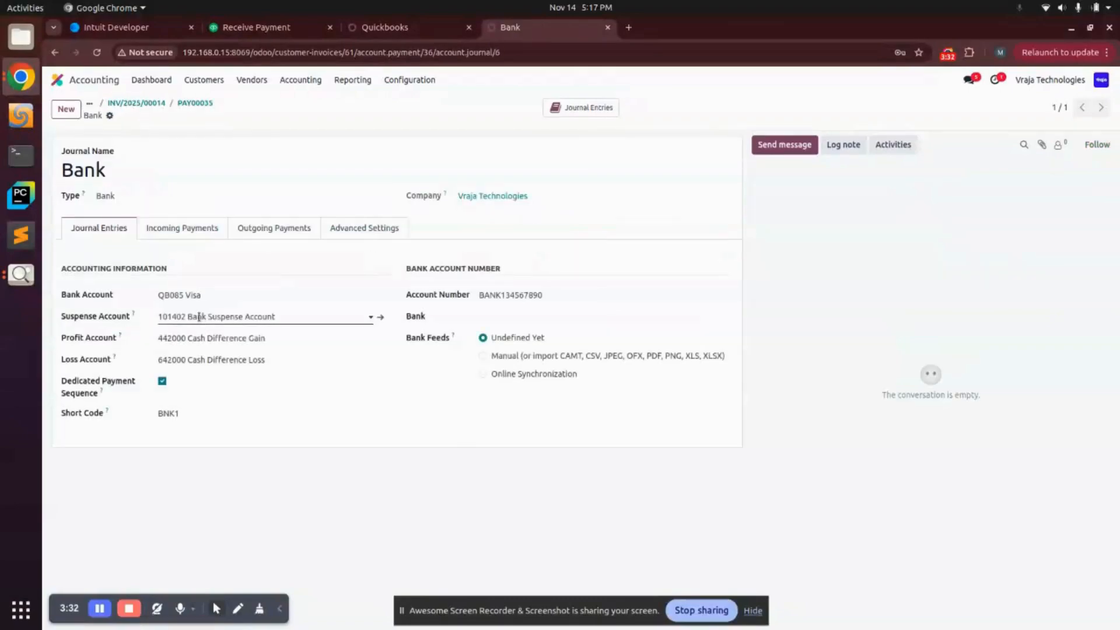
{"action": "left_click", "coordinate": [199, 316]}
{"action": "left_click", "coordinate": [176, 295]}
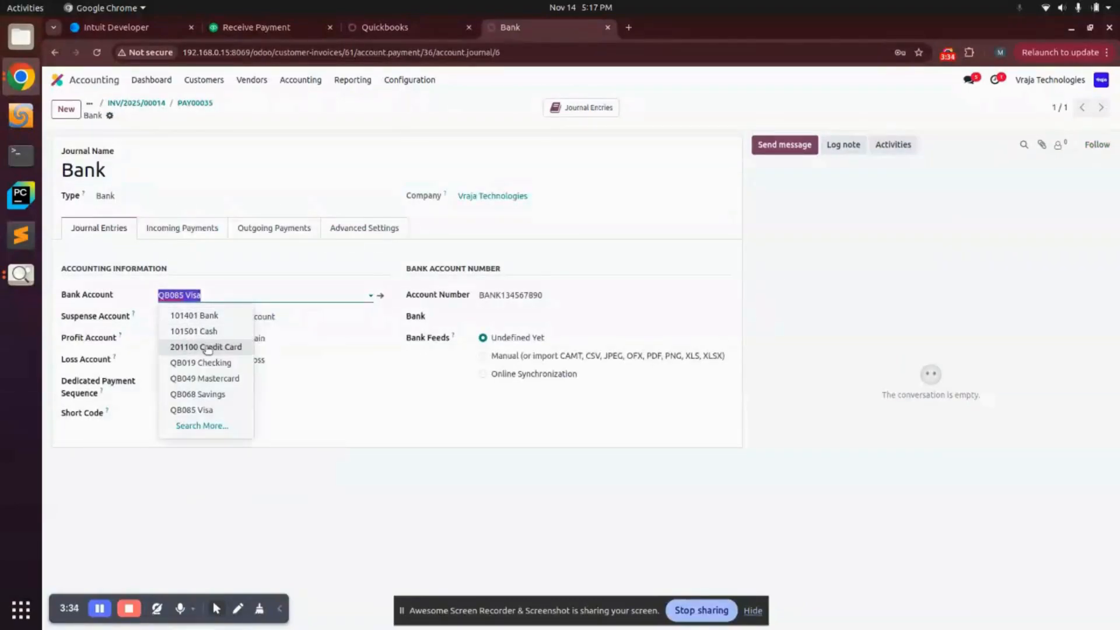
{"action": "left_click", "coordinate": [210, 363]}
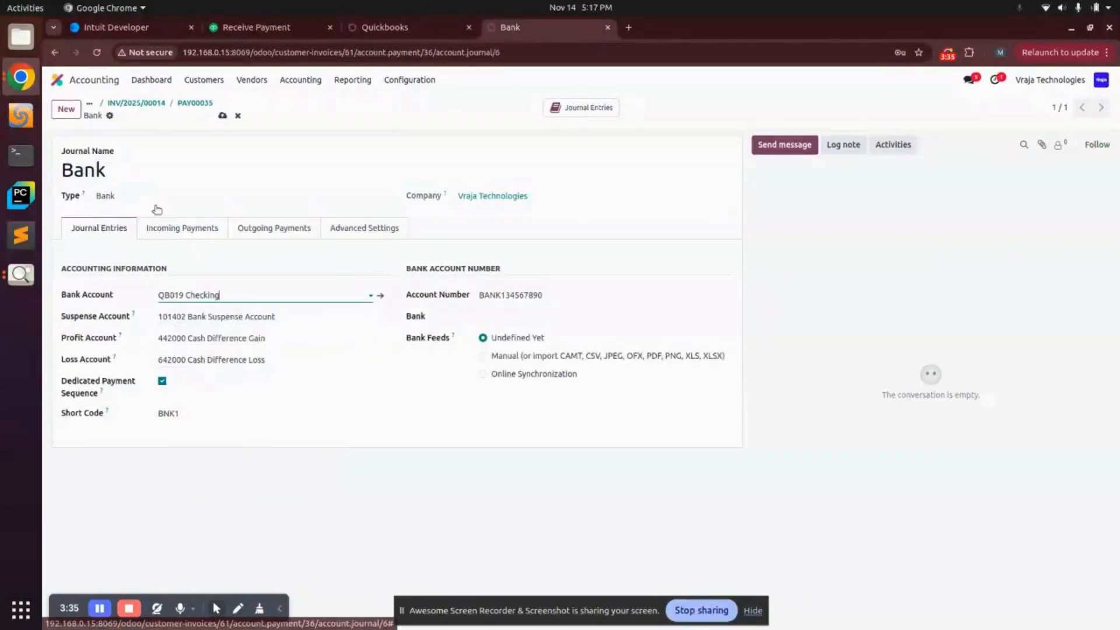
{"action": "left_click", "coordinate": [202, 106]}
{"action": "double_click", "coordinate": [151, 250]}
Step: Reset PAY00035 to draft and change it to $400.00 dated 11/16/2025
{"action": "left_click", "coordinate": [138, 141]}
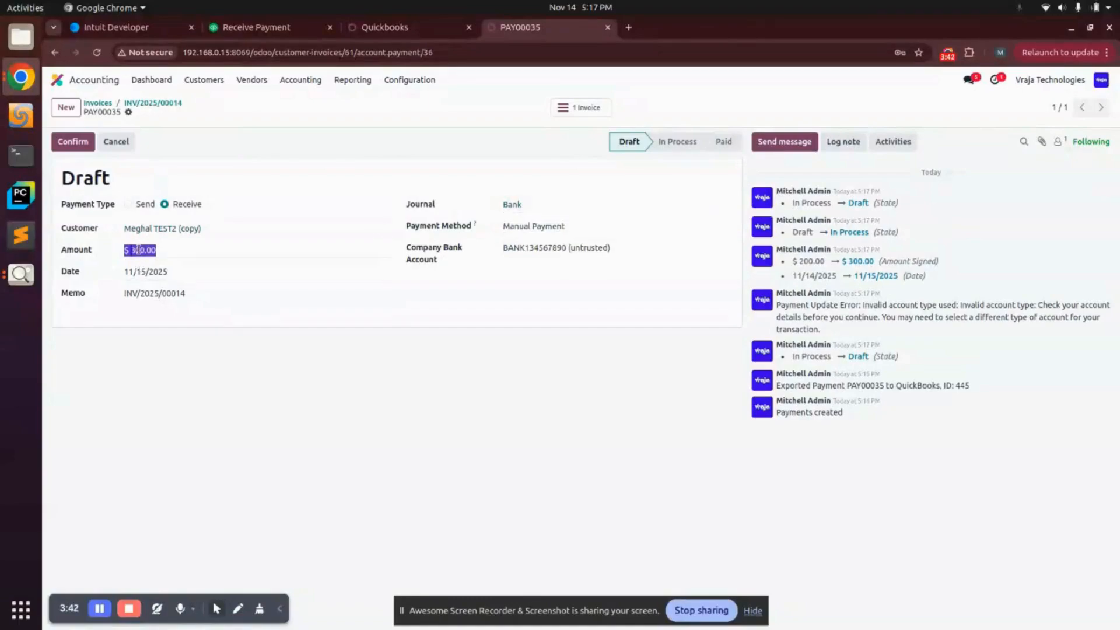
{"action": "double_click", "coordinate": [165, 250]}
{"action": "type", "text": "400"}
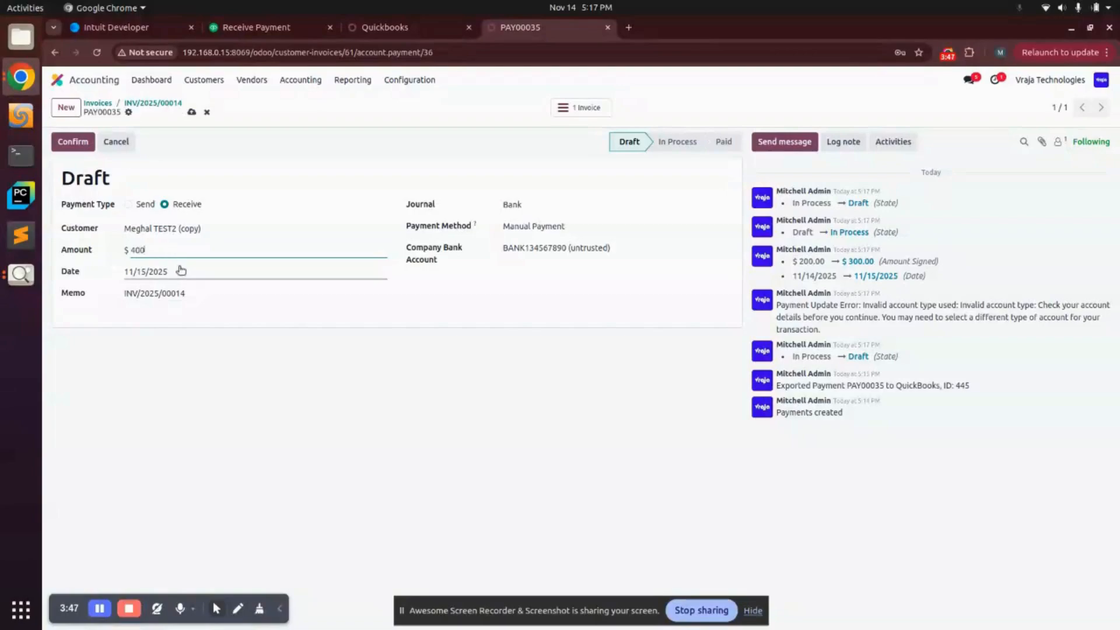
{"action": "left_click", "coordinate": [169, 271]}
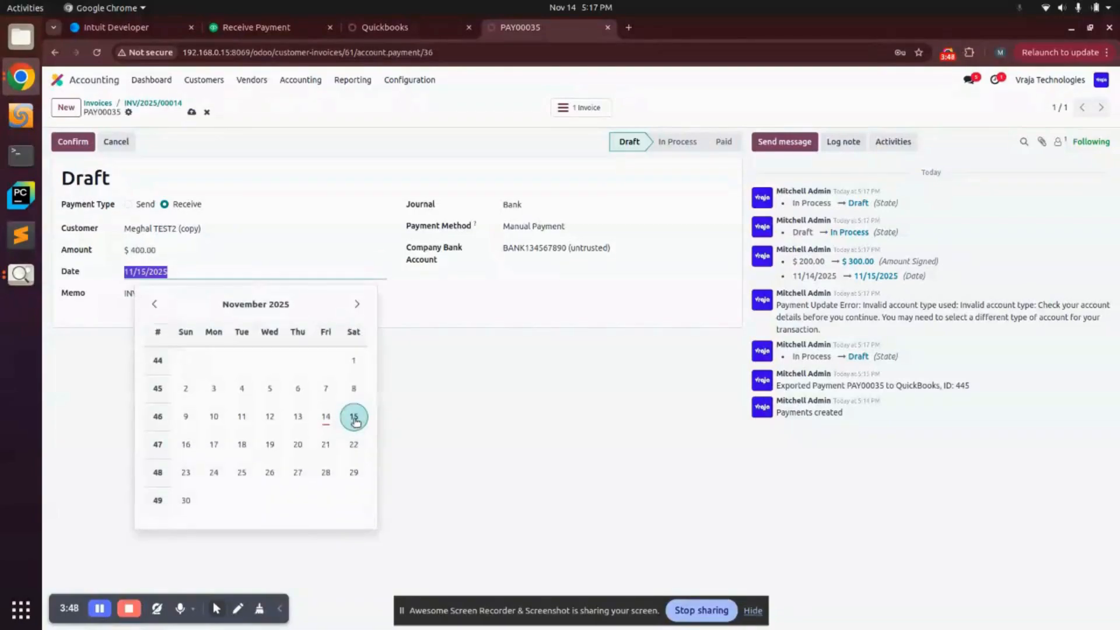
{"action": "left_click", "coordinate": [185, 443]}
Step: Check the Bank journal settings, then confirm the payment and verify it updated successfully in QuickBooks
{"action": "left_click", "coordinate": [528, 202]}
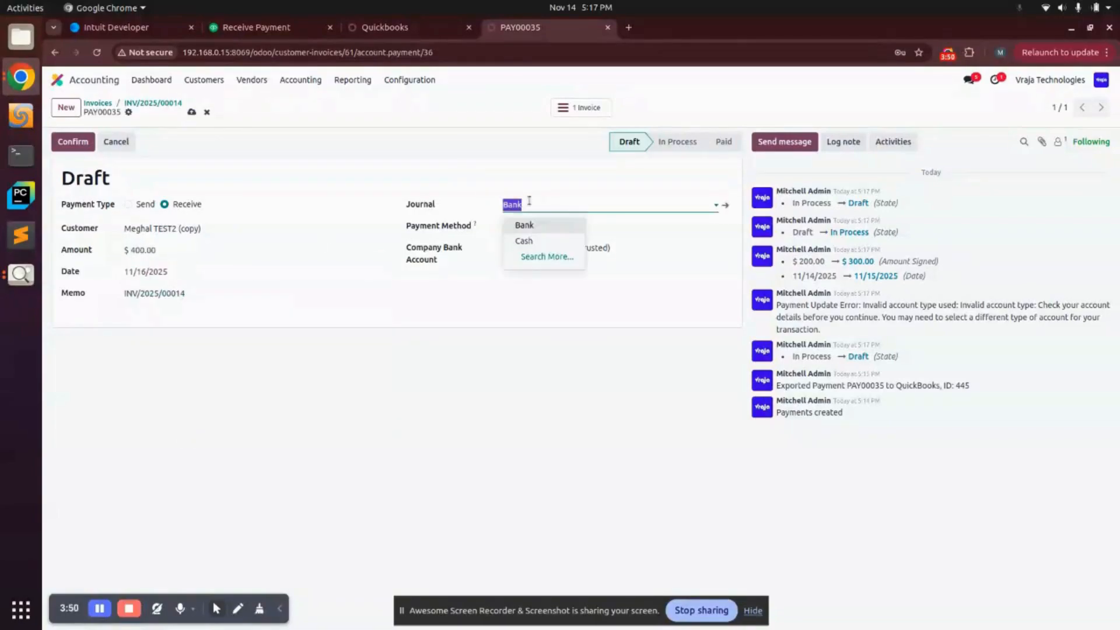
{"action": "left_click", "coordinate": [728, 210]}
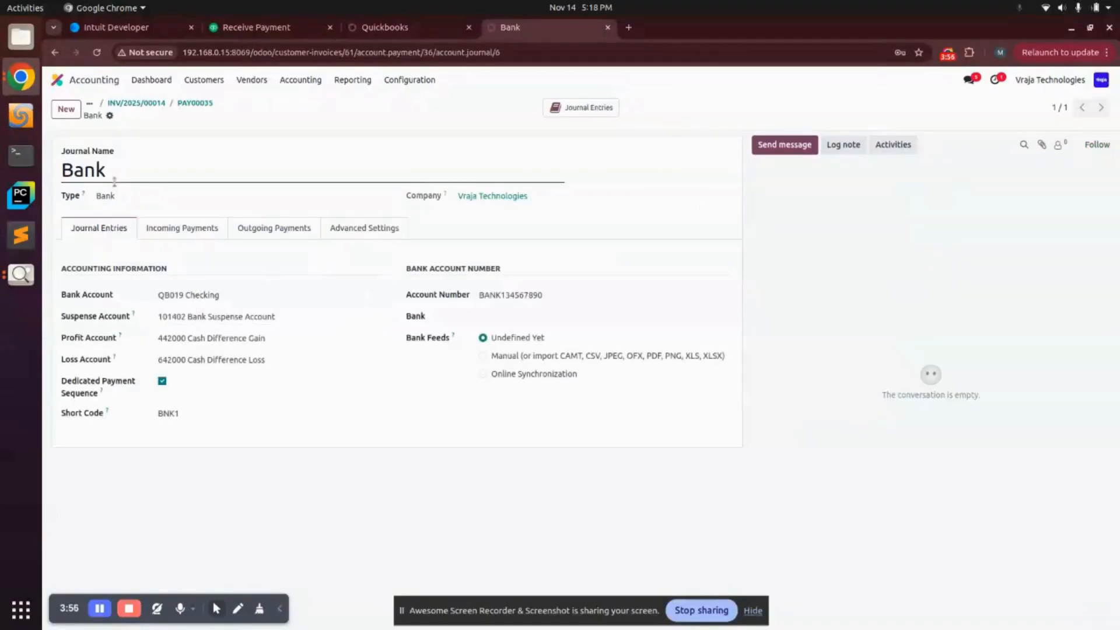
{"action": "left_click", "coordinate": [195, 104]}
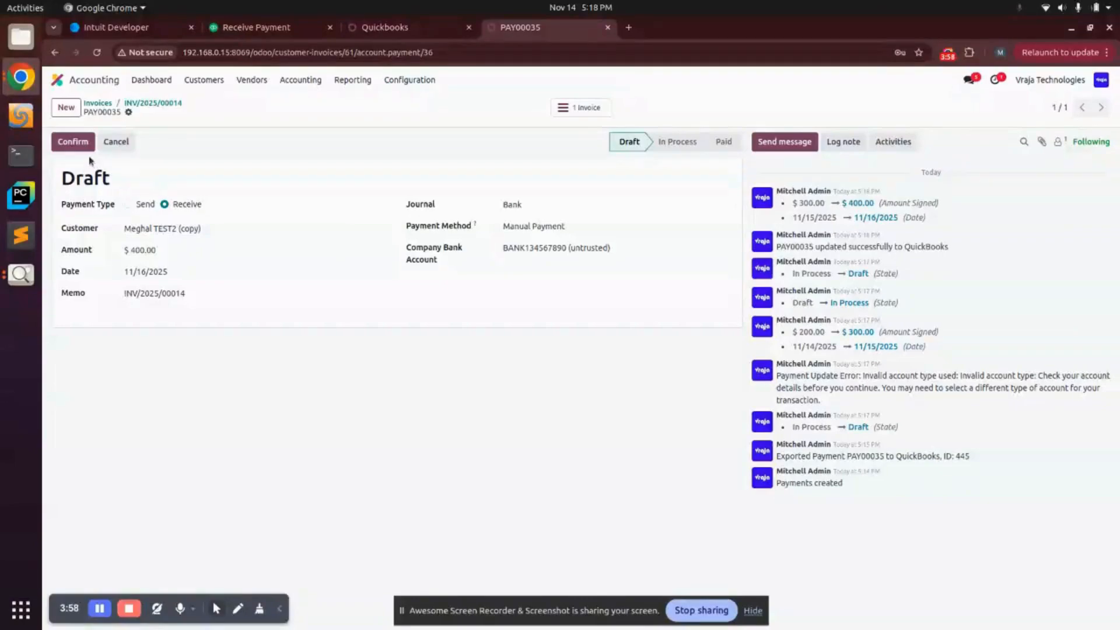
{"action": "left_click", "coordinate": [73, 141]}
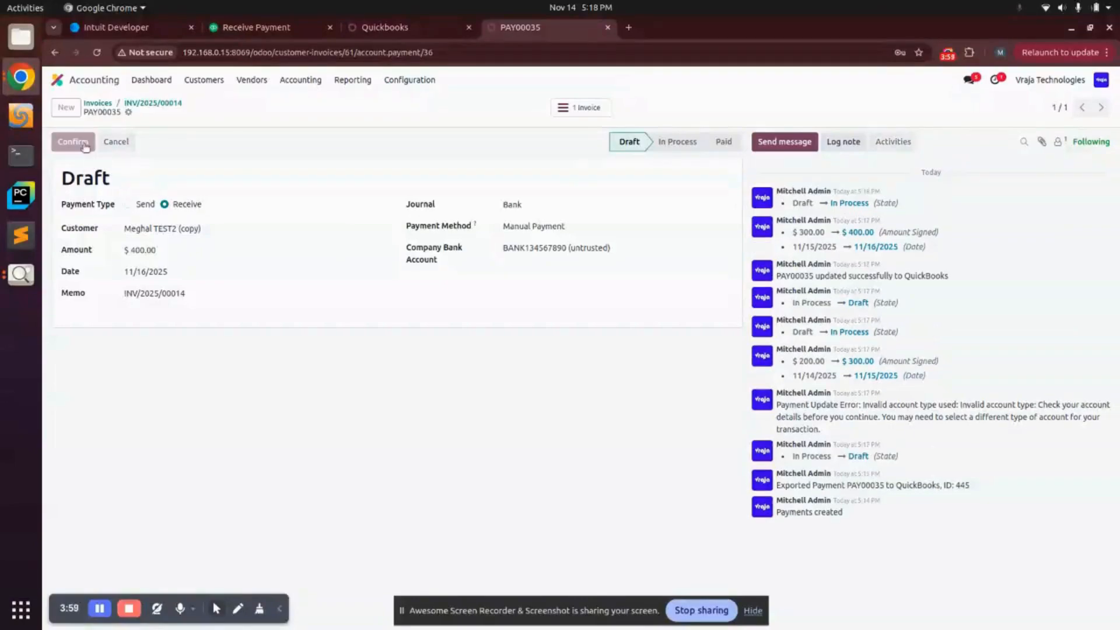
{"action": "triple_click", "coordinate": [825, 277]}
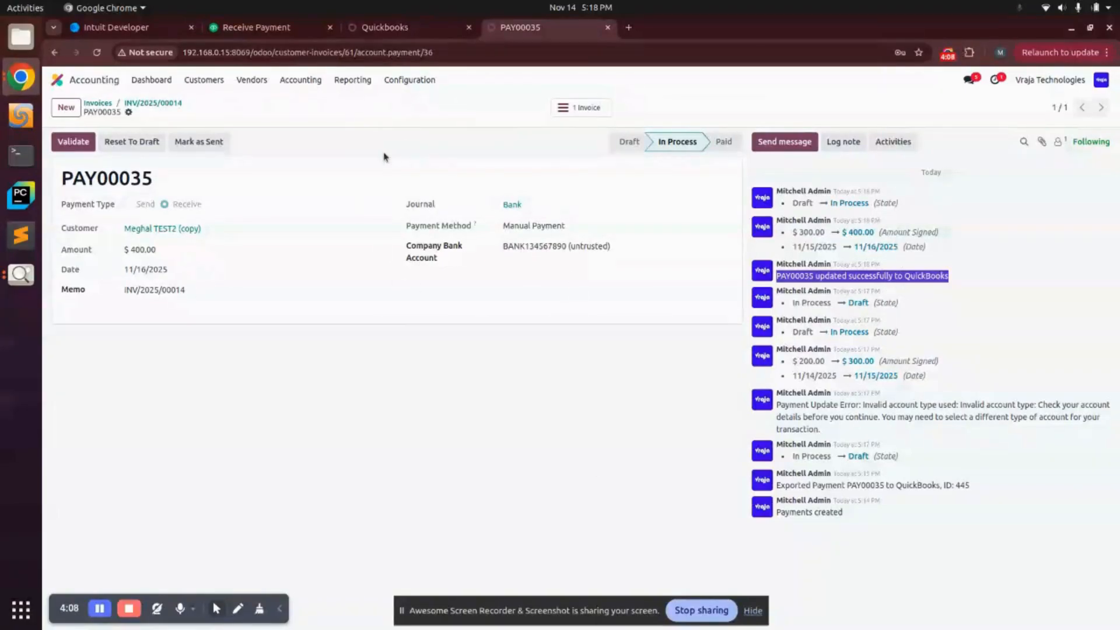
Step: Reload PAY00035 in QuickBooks and verify it now shows $400.00 dated 11/16/2025
{"action": "left_click", "coordinate": [244, 29]}
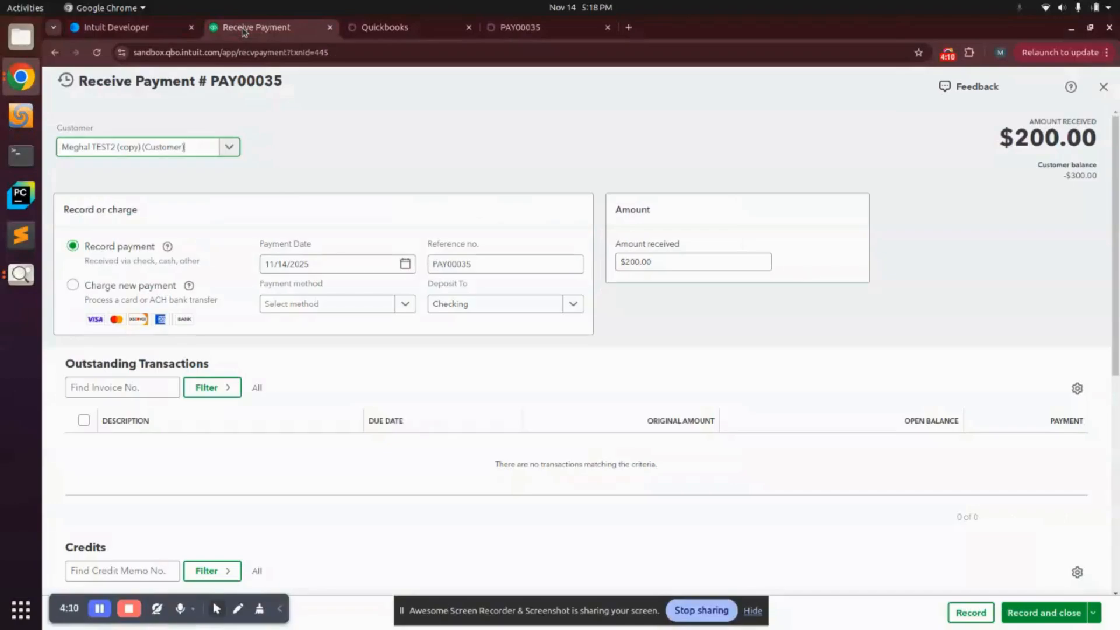
{"action": "left_click", "coordinate": [97, 52]}
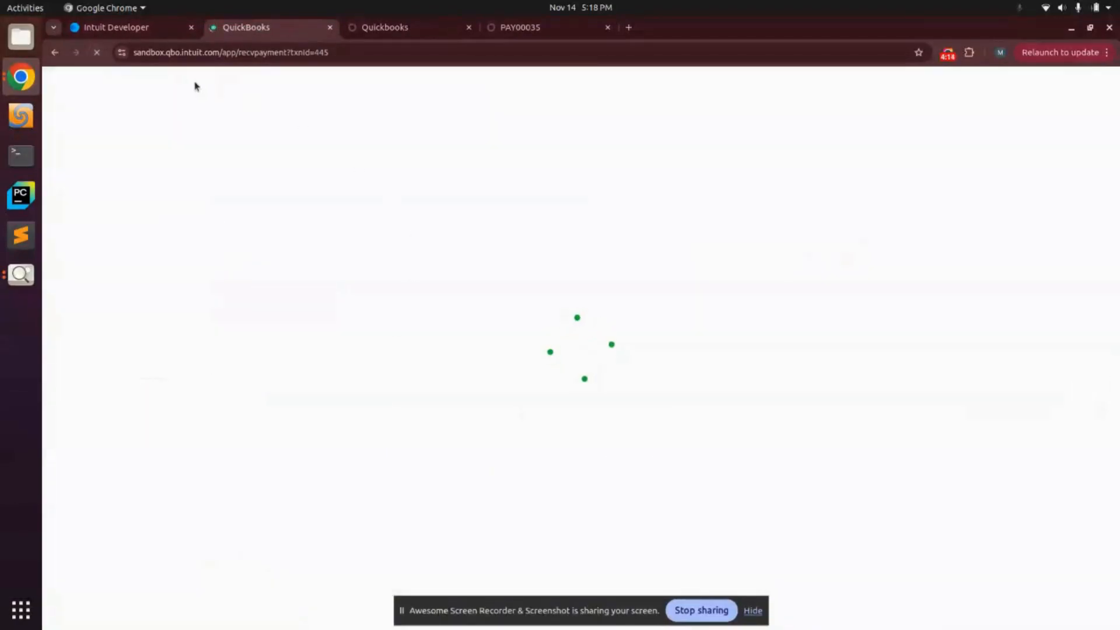
{"action": "left_click", "coordinate": [546, 32]}
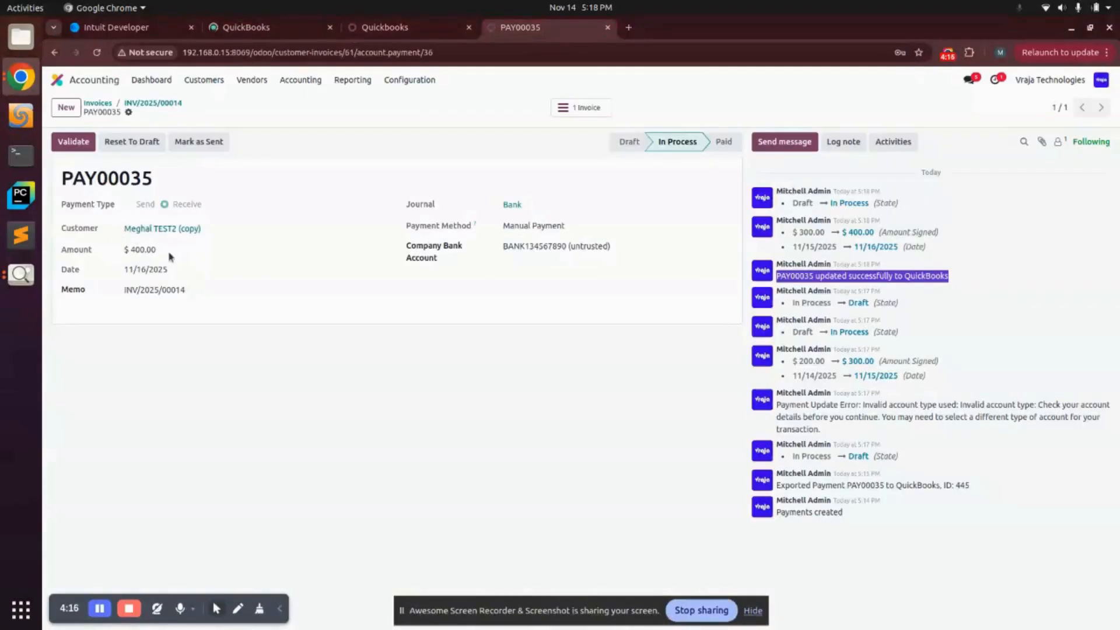
{"action": "left_click", "coordinate": [246, 27]}
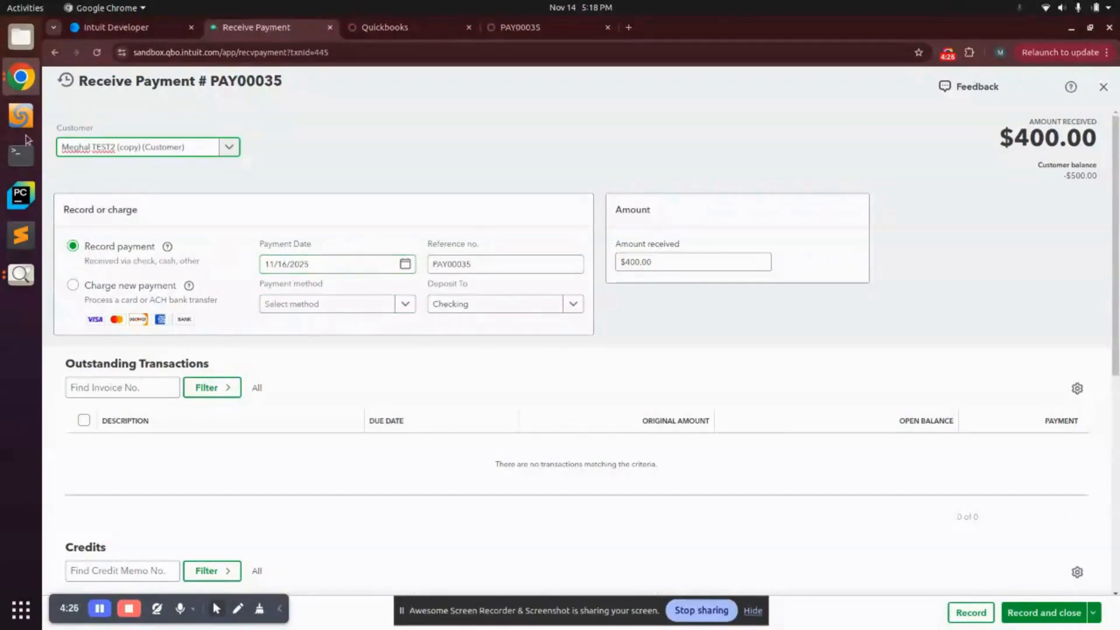
{"action": "left_click", "coordinate": [55, 52]}
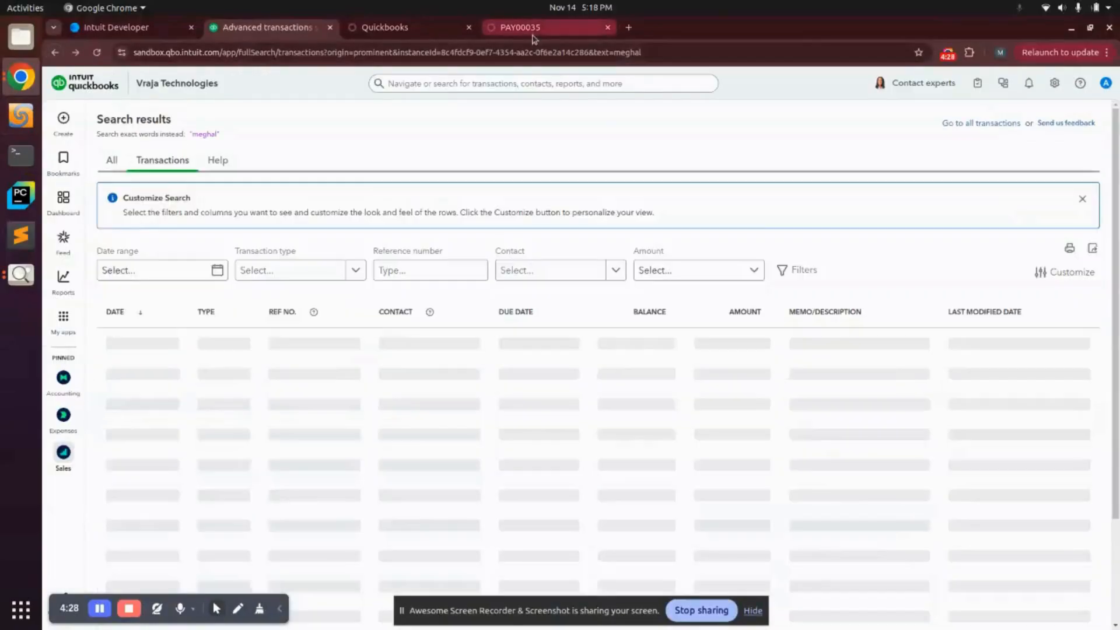
{"action": "left_click", "coordinate": [519, 27]}
{"action": "left_click", "coordinate": [252, 80]}
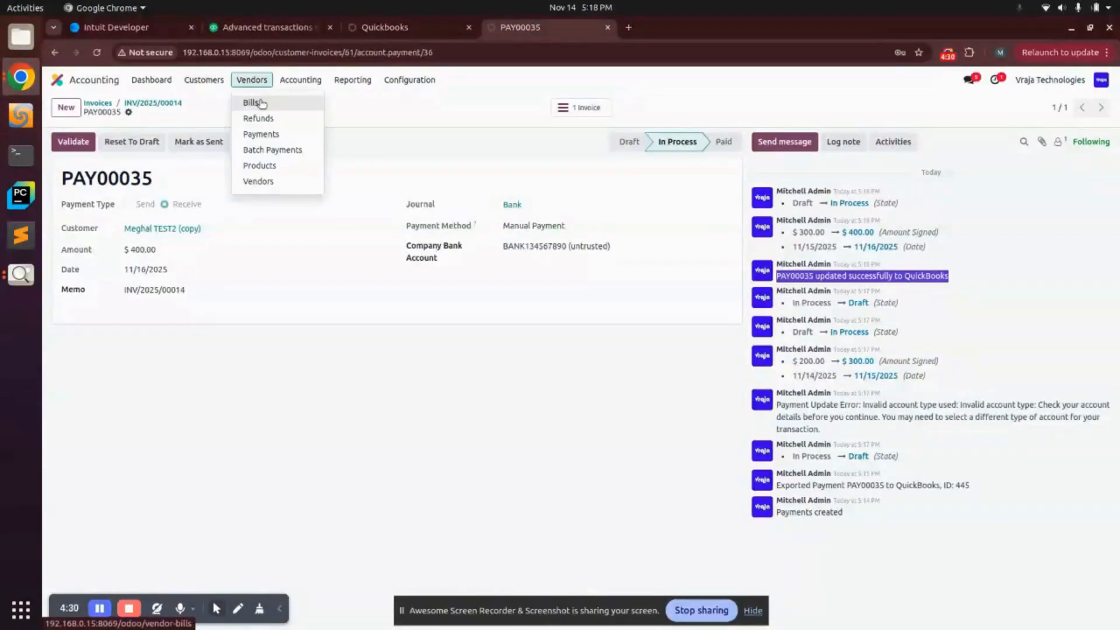
Step: Review vendor bill BILL/2025/11/0022 from the bills list, then return to the QuickBooks search results
{"action": "left_click", "coordinate": [261, 104]}
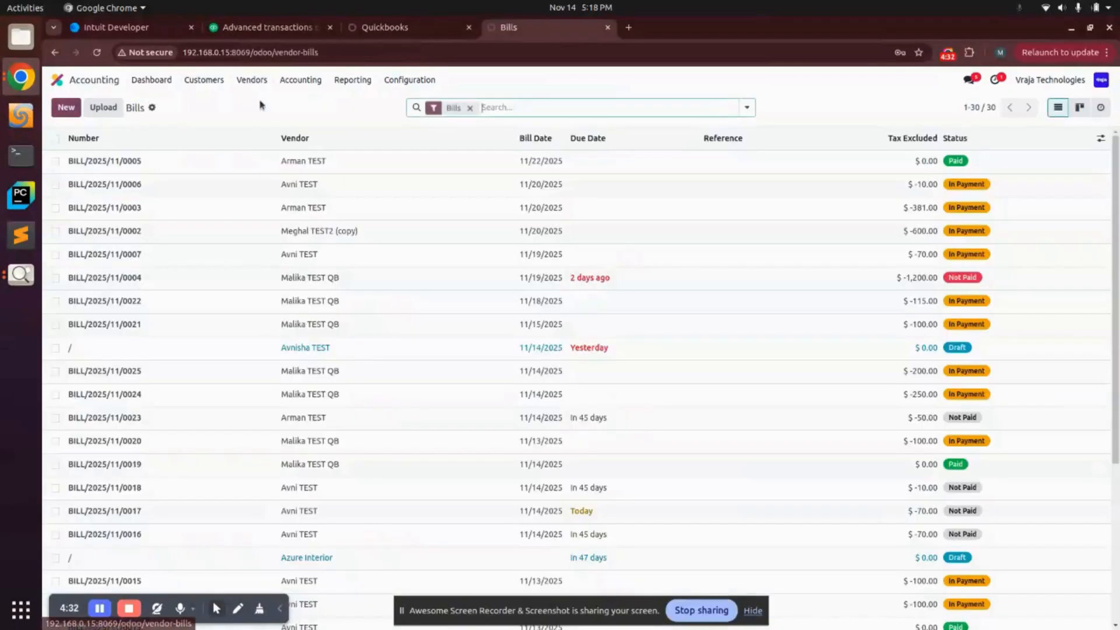
{"action": "left_click", "coordinate": [303, 308]}
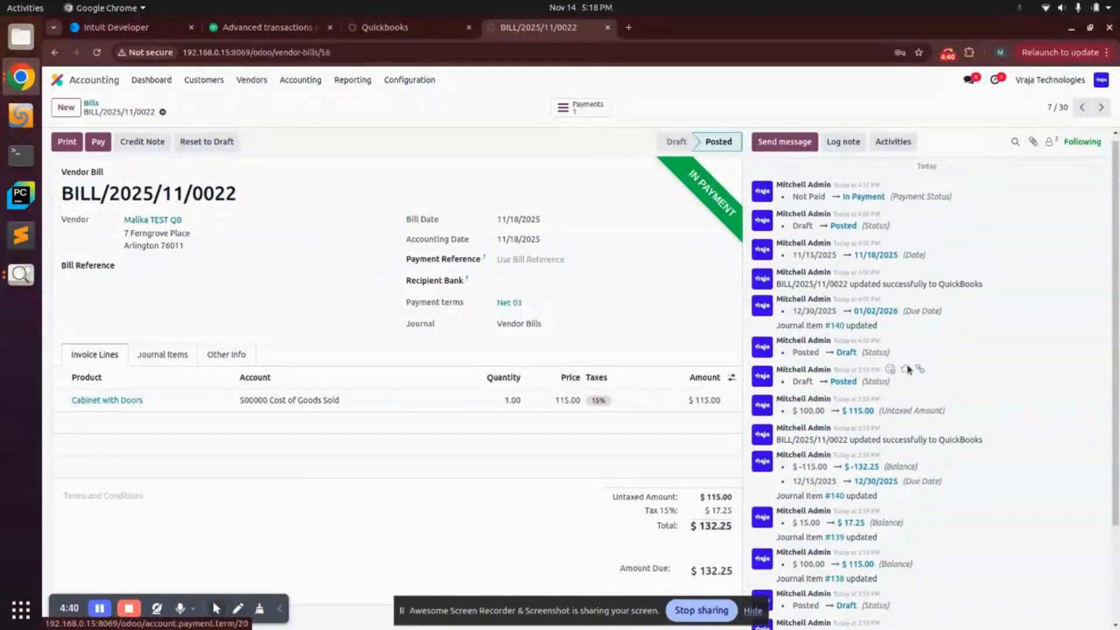
{"action": "left_click", "coordinate": [55, 52]}
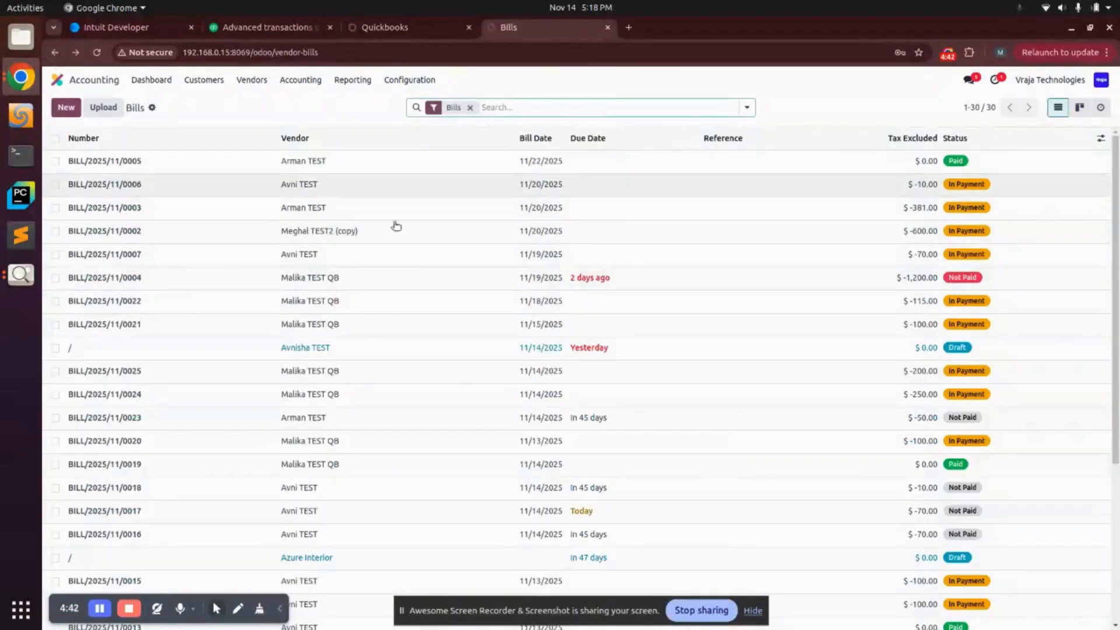
{"action": "left_click", "coordinate": [266, 27]}
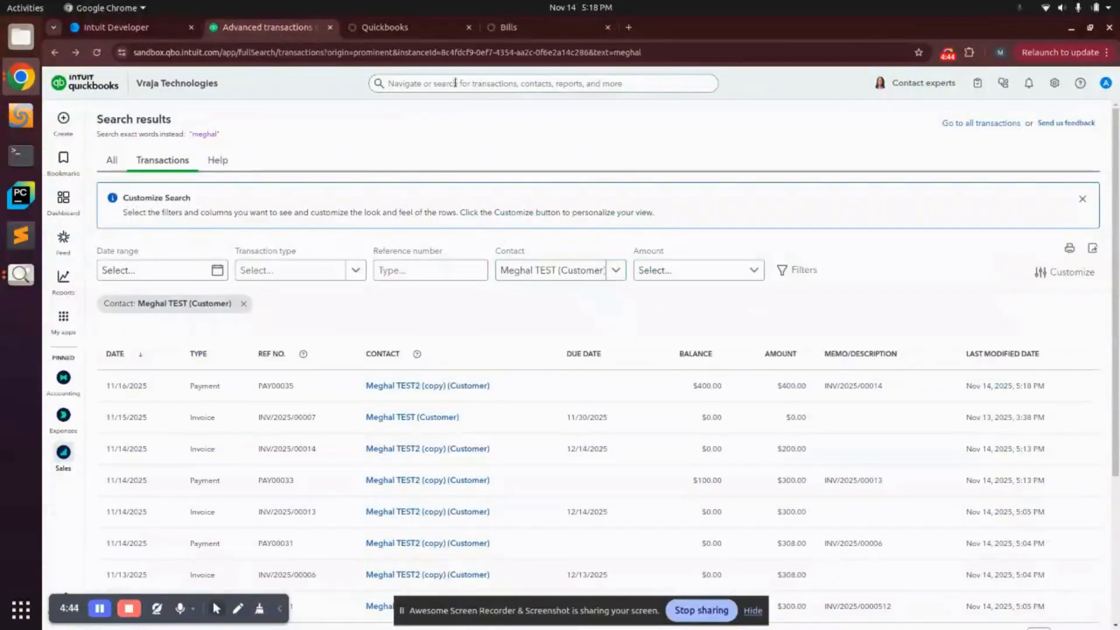
Step: Open the QuickBooks Vendors list via My apps > Expenses & Bills
{"action": "left_click", "coordinate": [435, 82]}
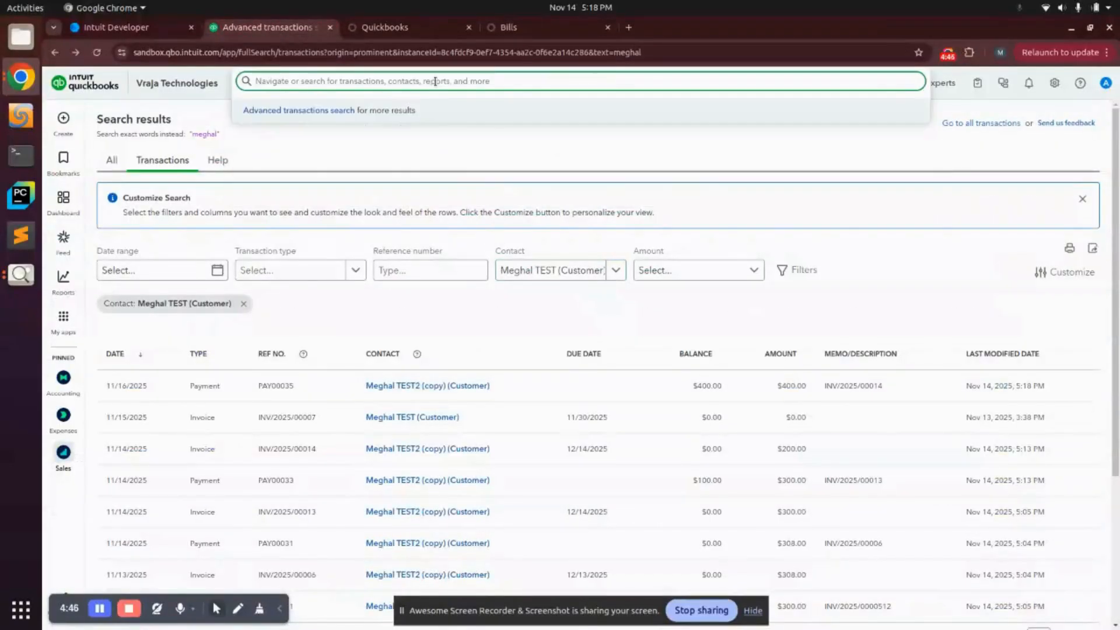
{"action": "left_click", "coordinate": [63, 317]}
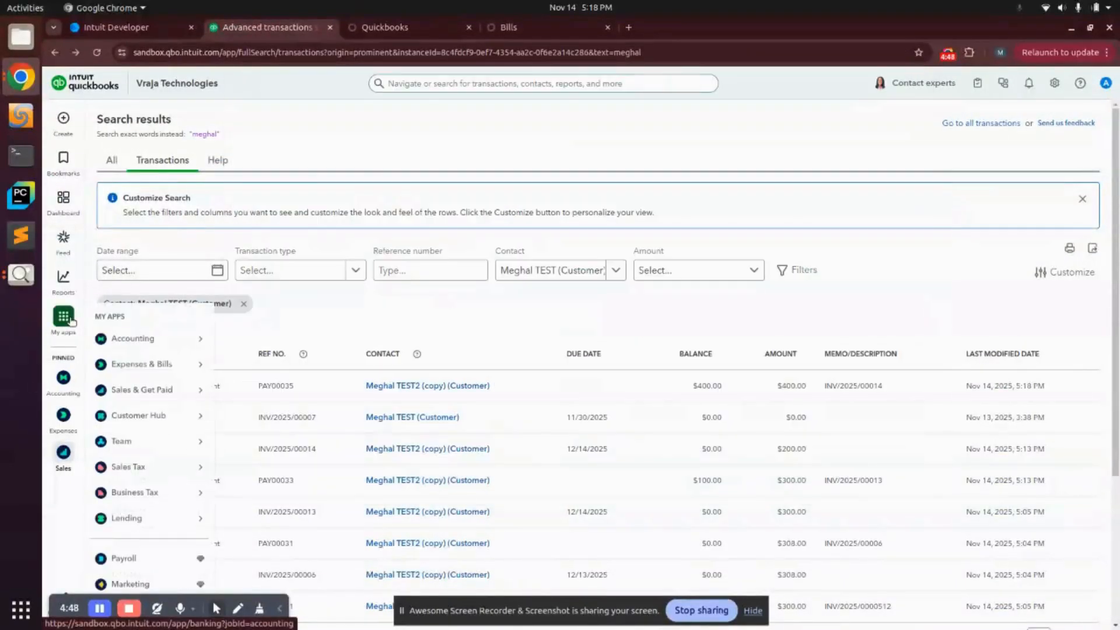
{"action": "mouse_move", "coordinate": [132, 363]}
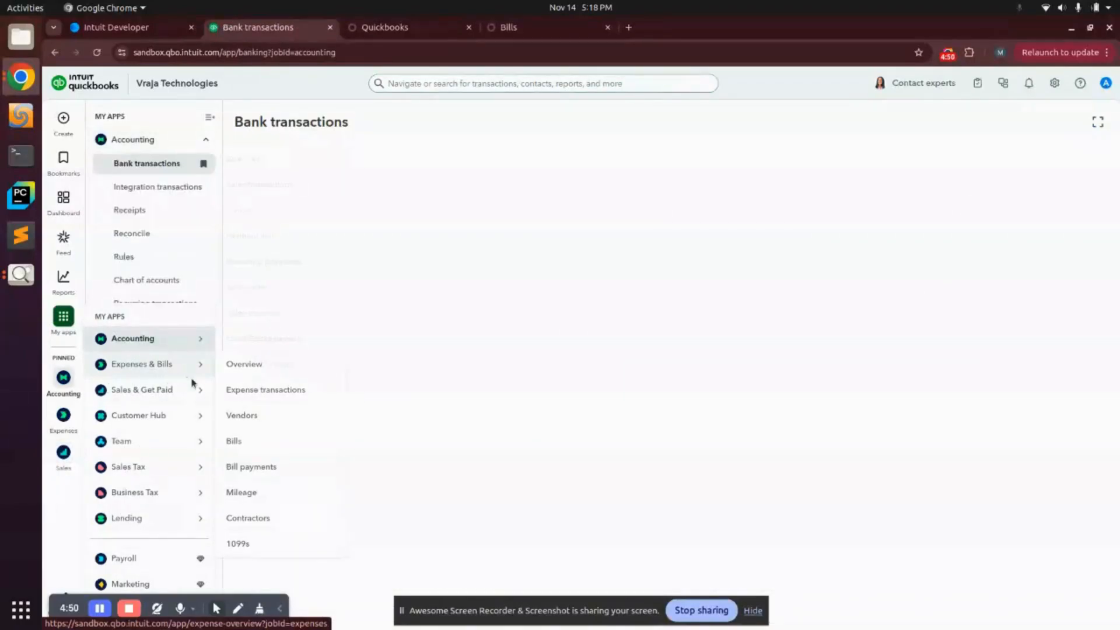
{"action": "left_click", "coordinate": [250, 416]}
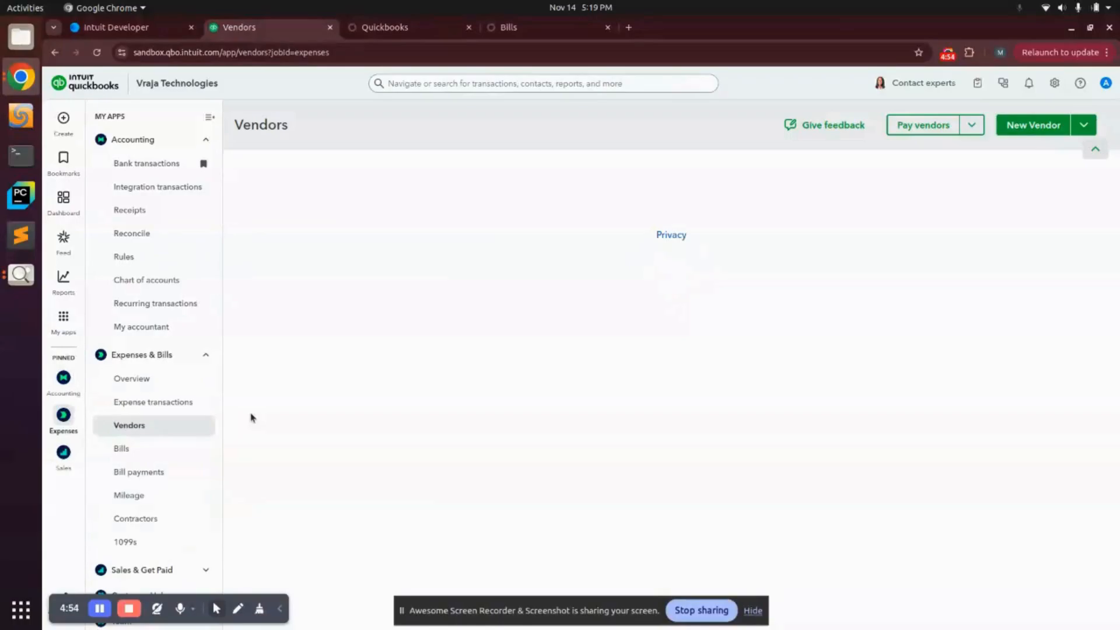
Step: Search QuickBooks for the test vendor's name, listing its 11 transactions including PAY00036
{"action": "left_click", "coordinate": [471, 82]}
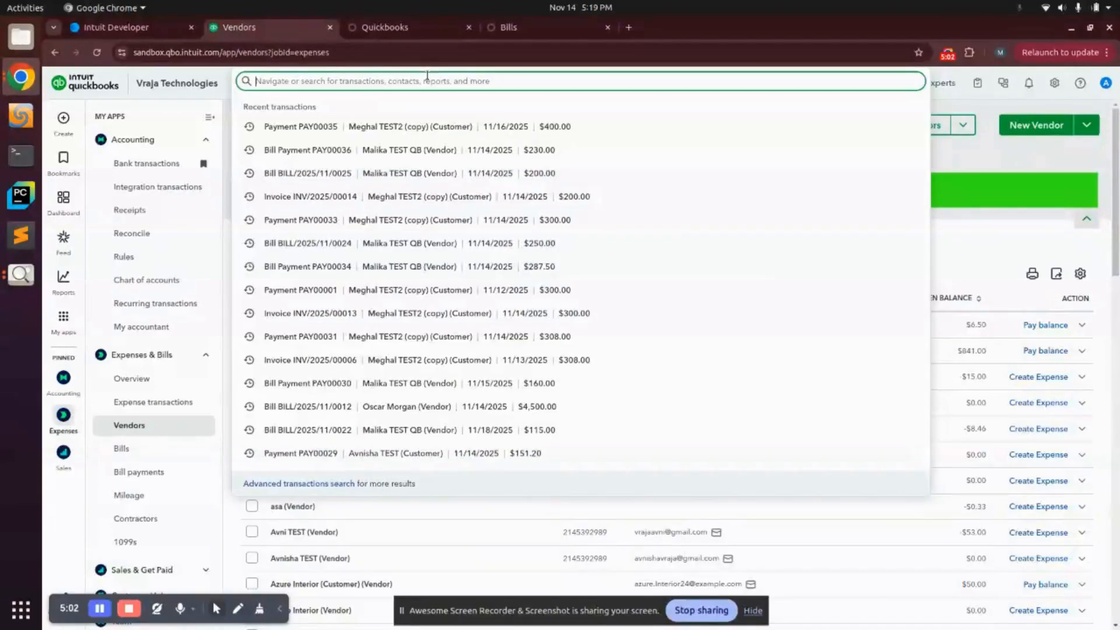
{"action": "type", "text": "Malik"}
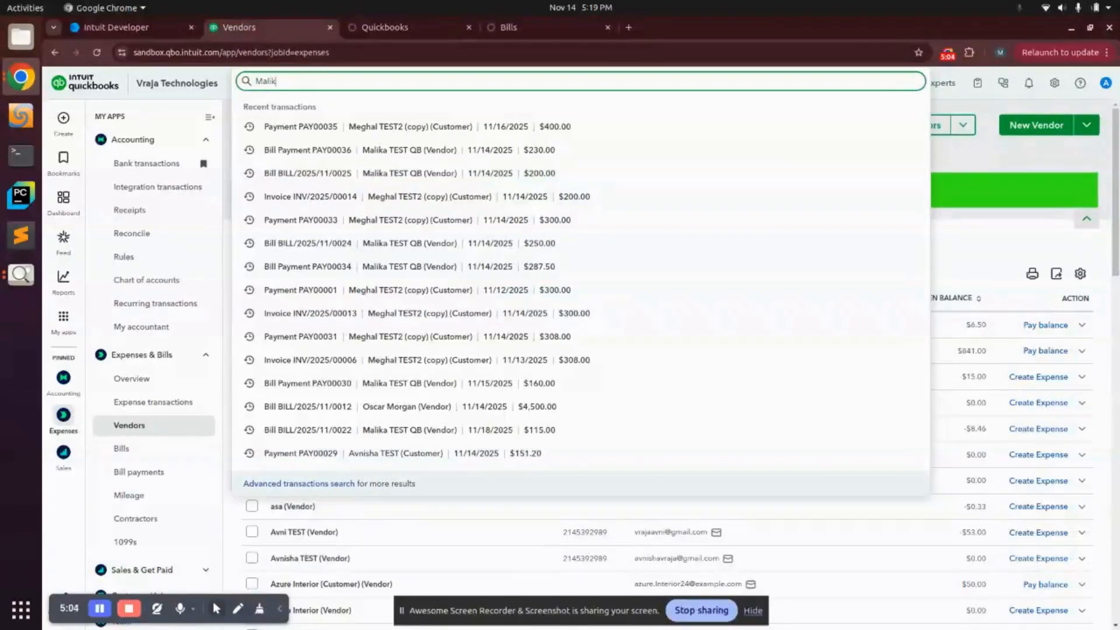
{"action": "type", "text": "a"}
{"action": "key", "text": "Return"}
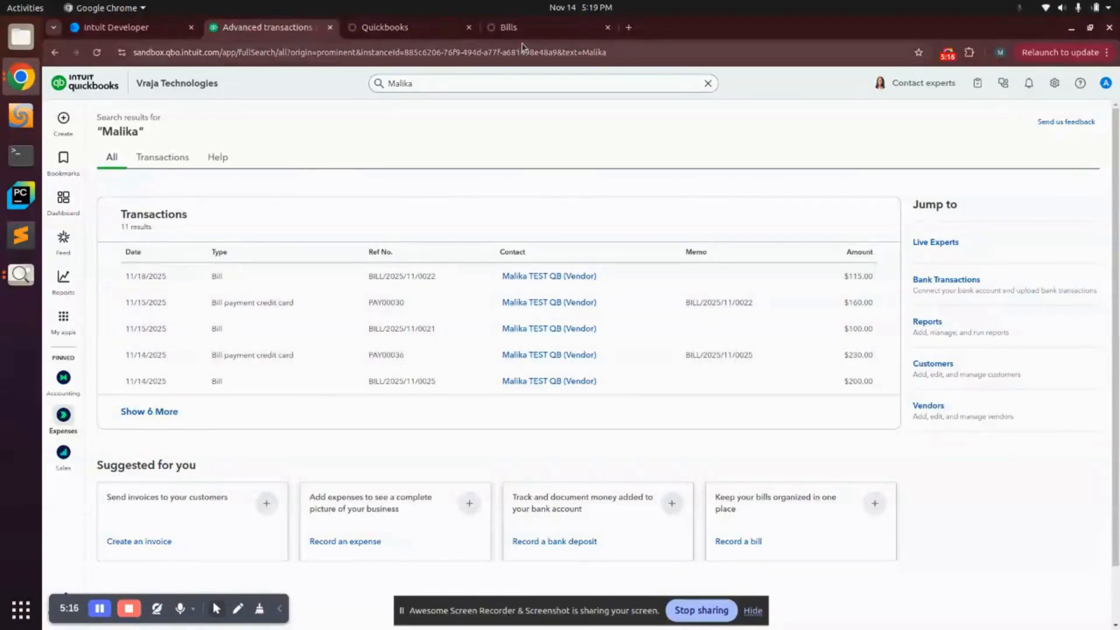
{"action": "left_click", "coordinate": [536, 32]}
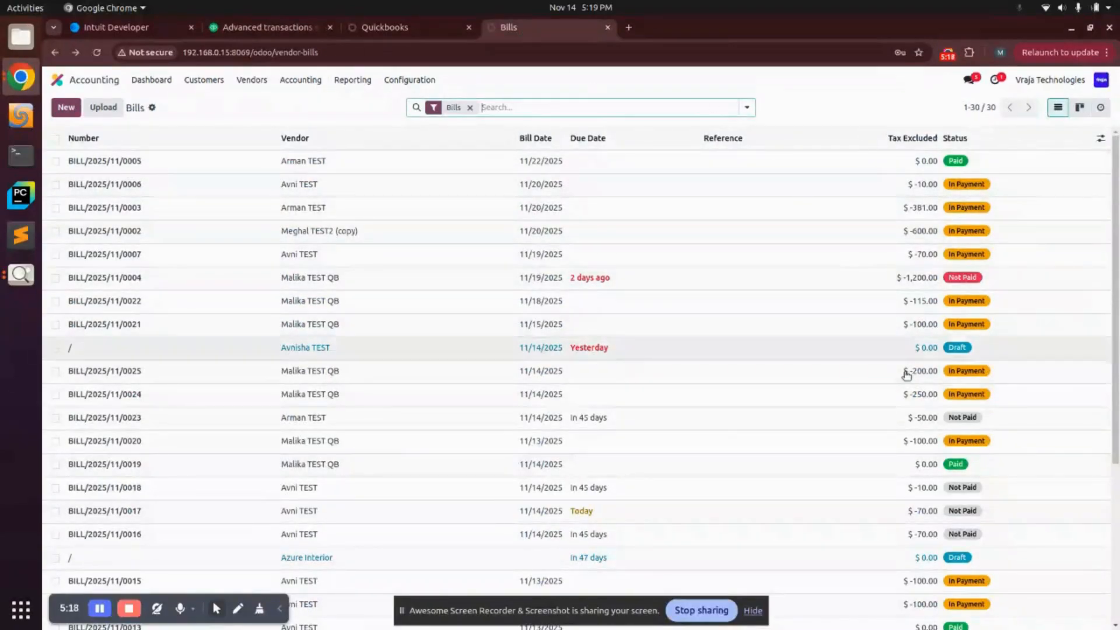
Step: Open Odoo vendor payment PAY00036 ($230.00) and select its memo BILL/2025/11/0025
{"action": "left_click", "coordinate": [251, 80]}
{"action": "left_click", "coordinate": [267, 136]}
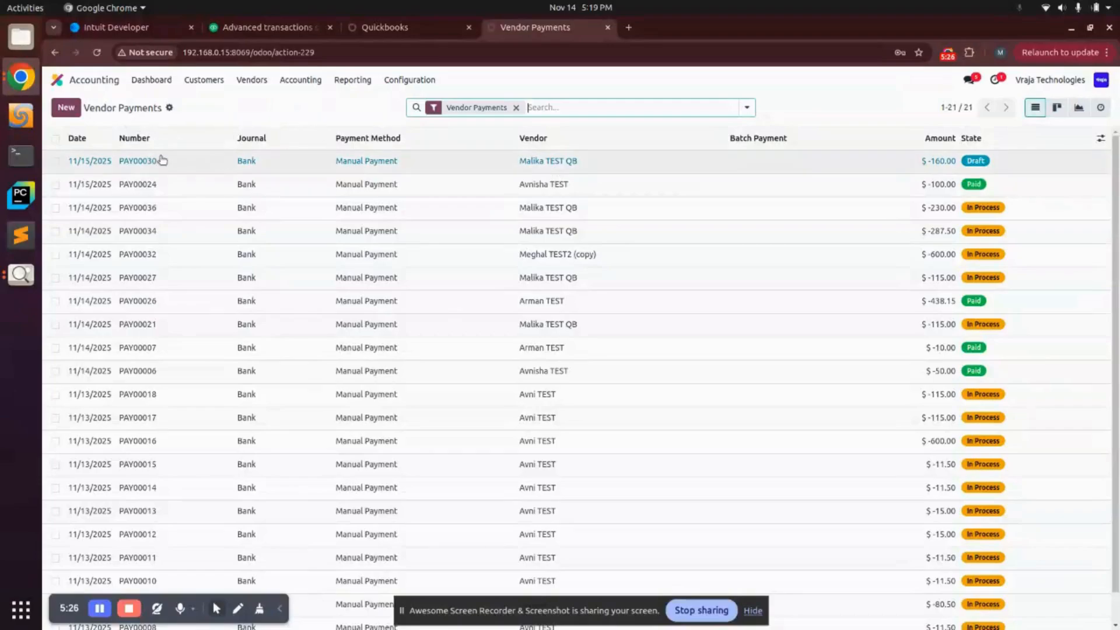
{"action": "left_click", "coordinate": [94, 210]}
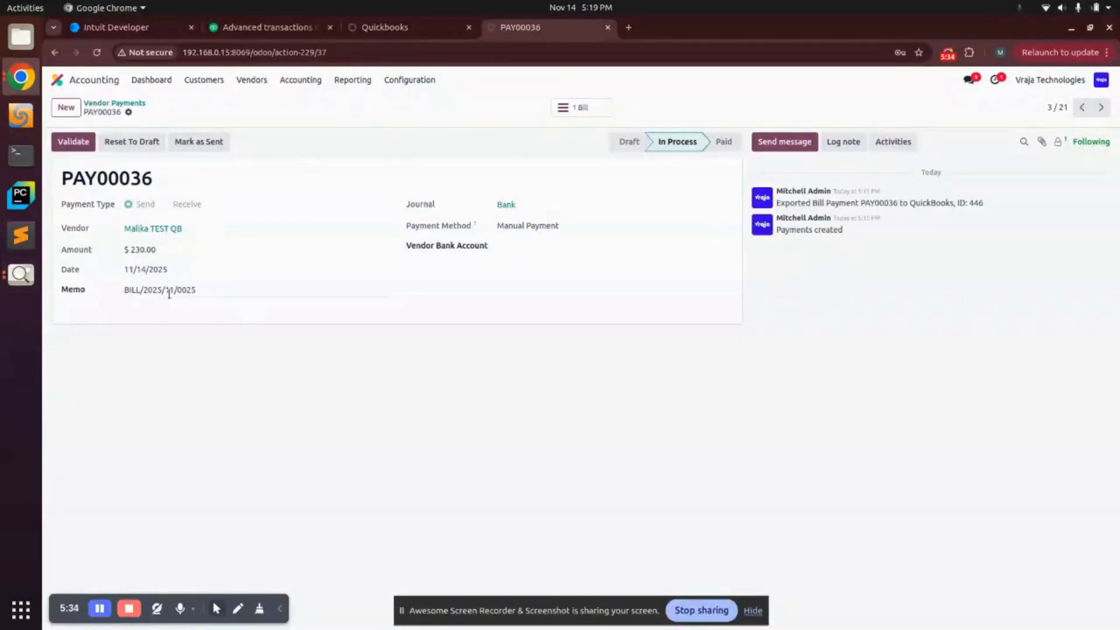
{"action": "triple_click", "coordinate": [141, 292]}
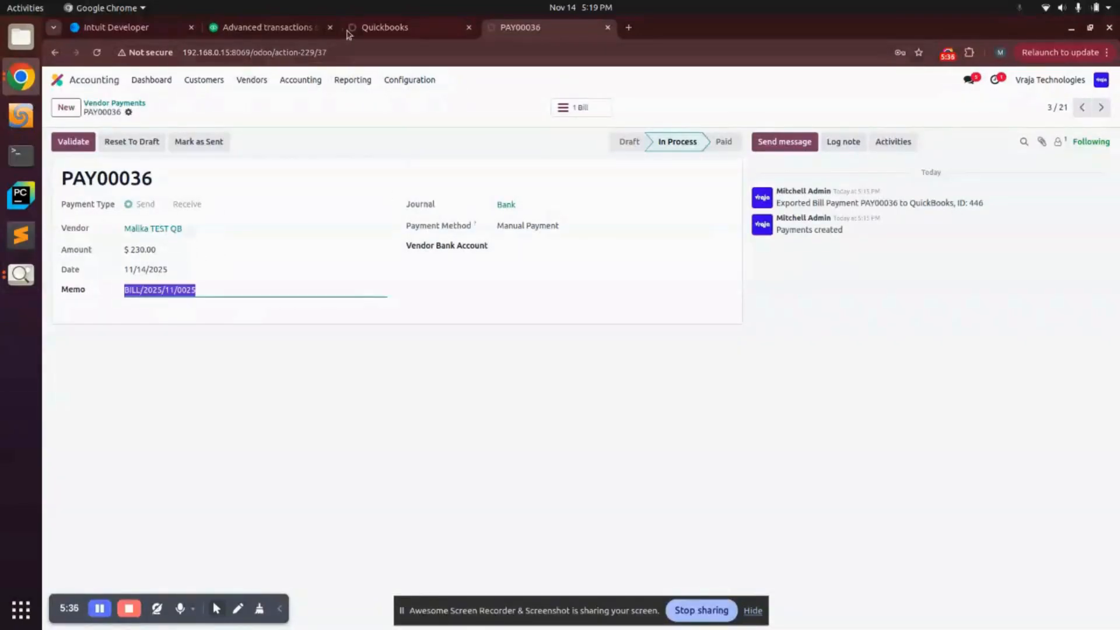
{"action": "left_click", "coordinate": [286, 33]}
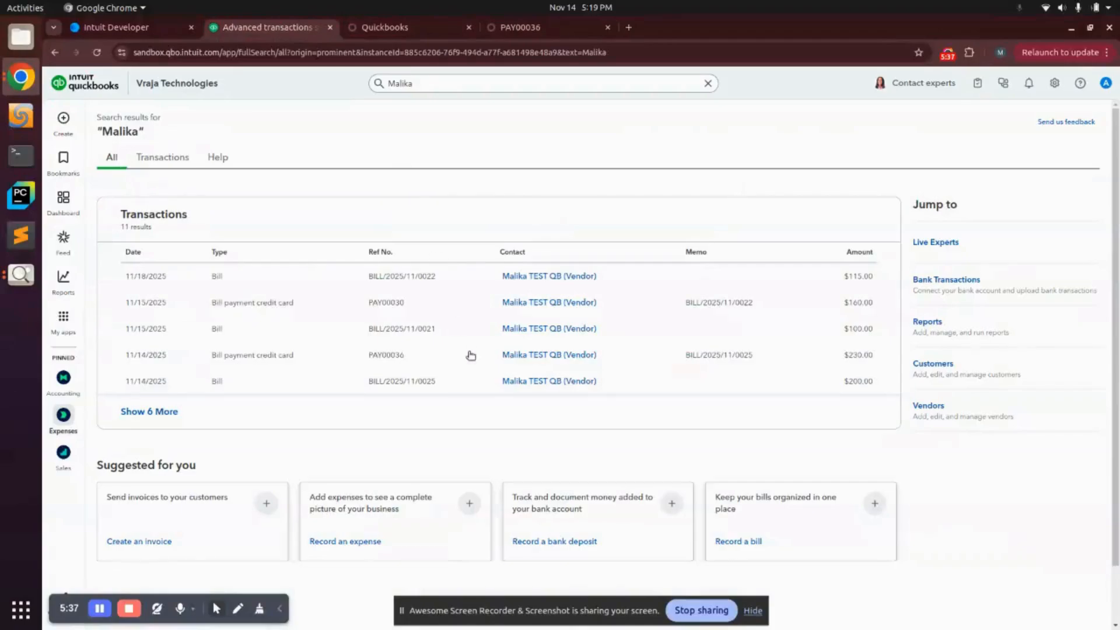
Step: Check that QuickBooks bill BILL/2025/11/0025 shows $200.00 and Paid, then return to Odoo PAY00036
{"action": "left_click", "coordinate": [434, 386]}
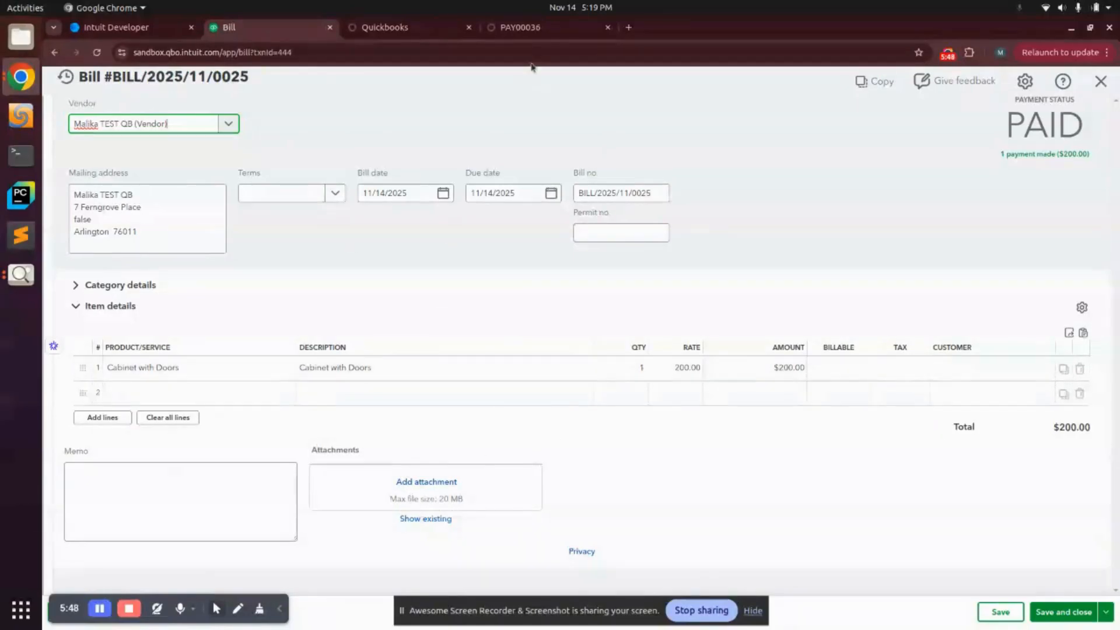
{"action": "left_click", "coordinate": [520, 27]}
{"action": "left_click", "coordinate": [267, 295]}
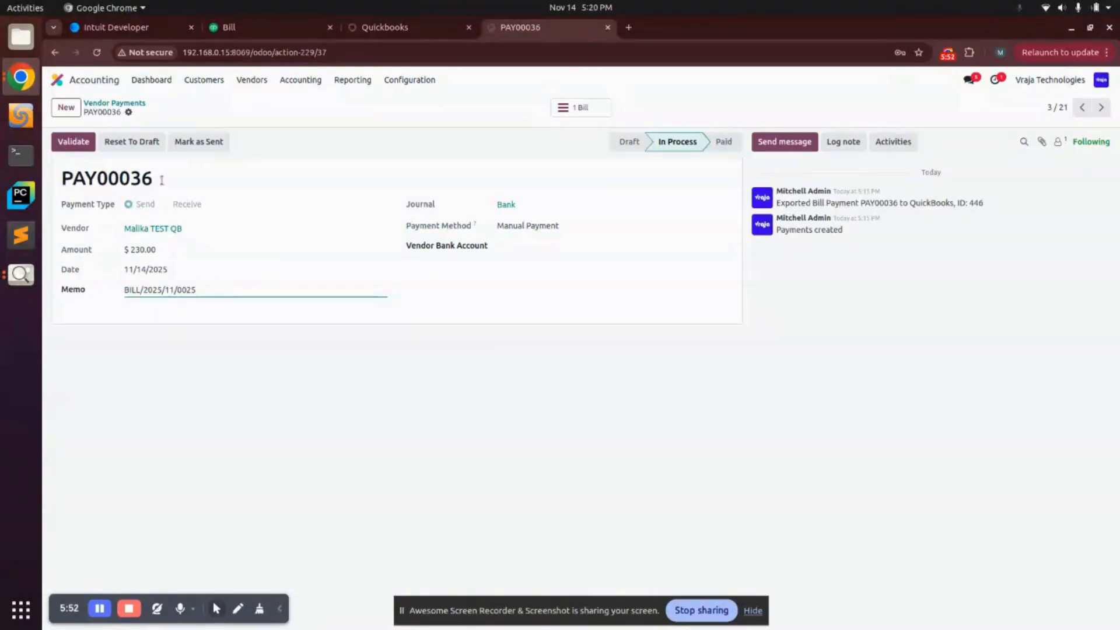
Step: Reset payment PAY00036 to draft and change its amount to $250.00
{"action": "left_click", "coordinate": [133, 142]}
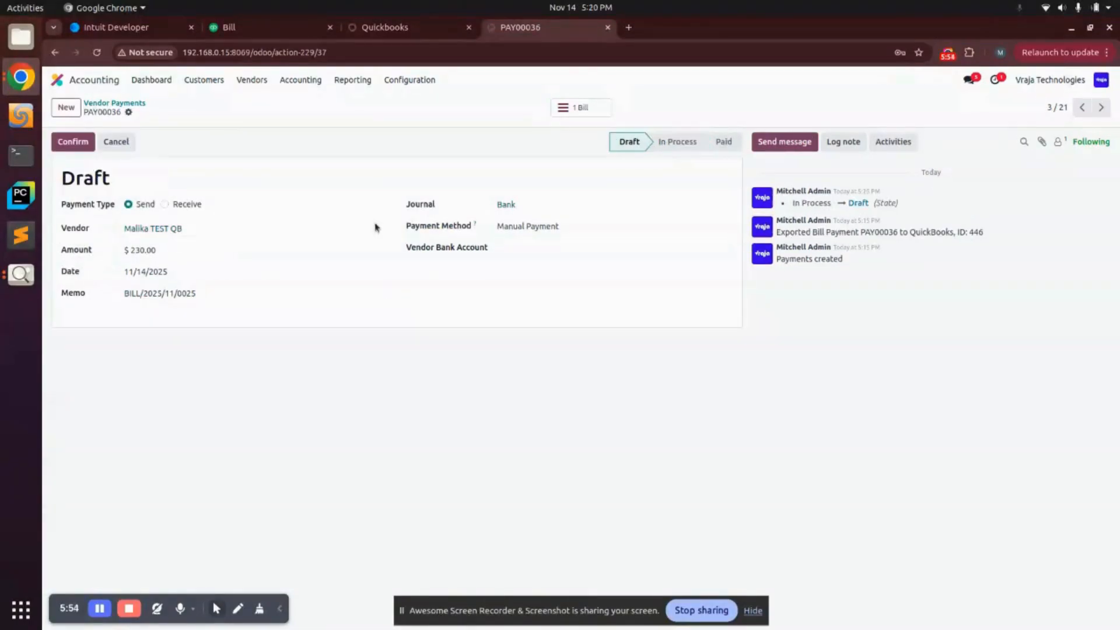
{"action": "left_click", "coordinate": [155, 247]}
{"action": "type", "text": "250"}
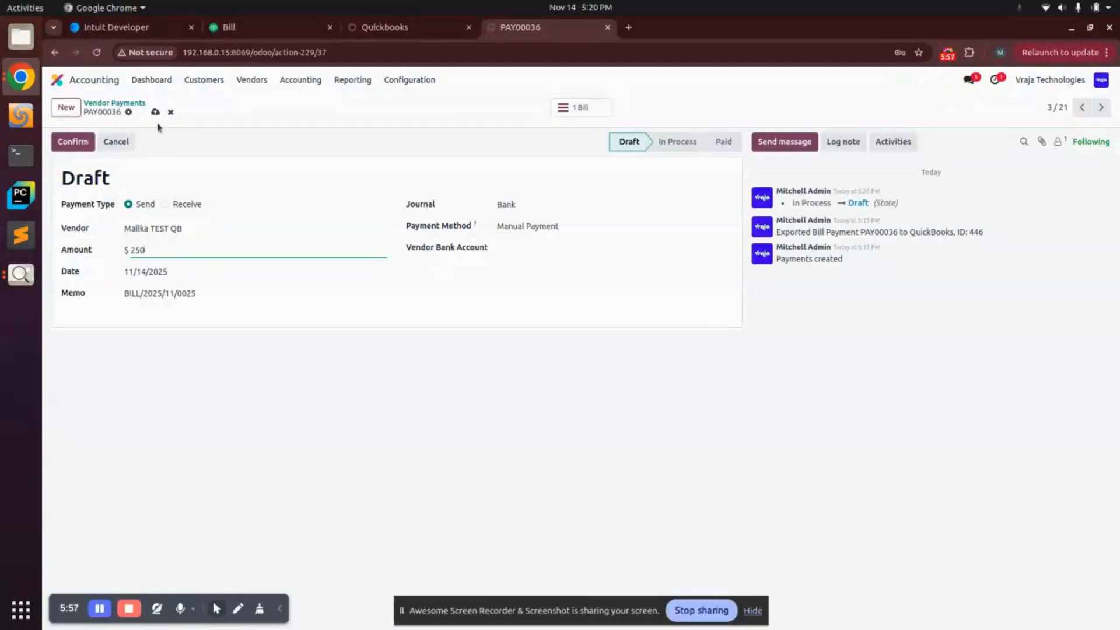
{"action": "left_click", "coordinate": [241, 27]}
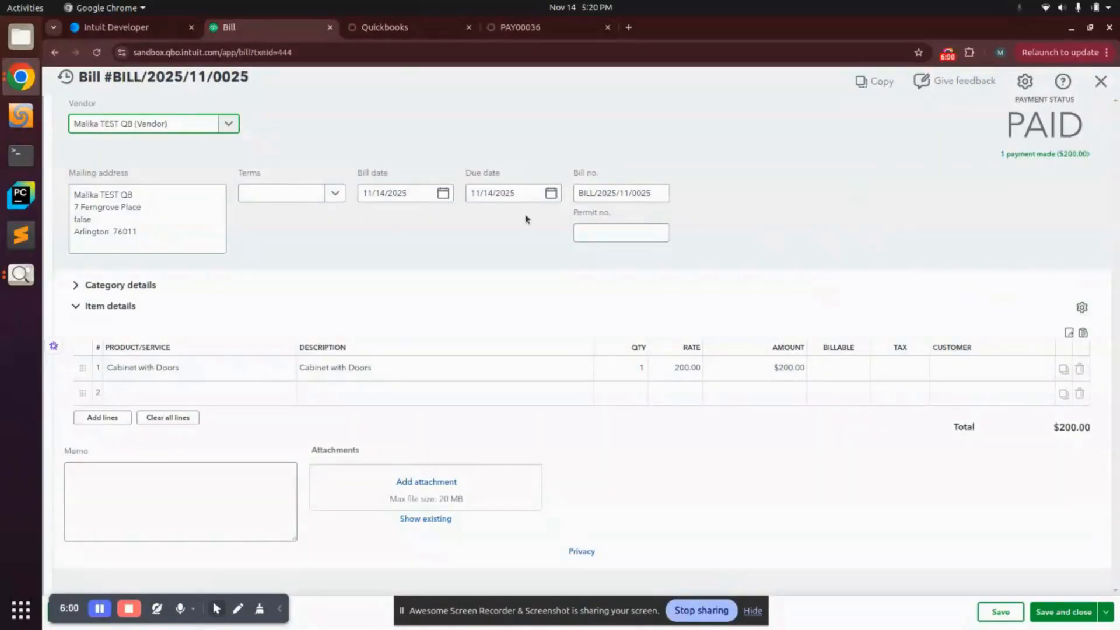
{"action": "left_click", "coordinate": [520, 27]}
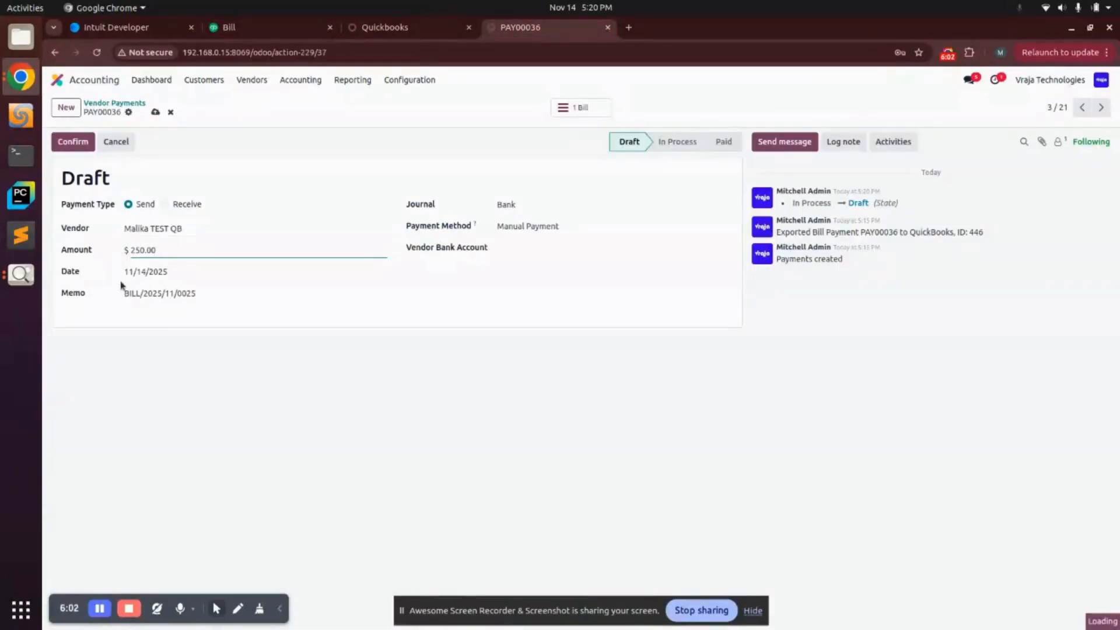
Step: Confirm QuickBooks bill payment PAY00036 now shows $250.00, then move to the Odoo payment's date
{"action": "left_click", "coordinate": [222, 28]}
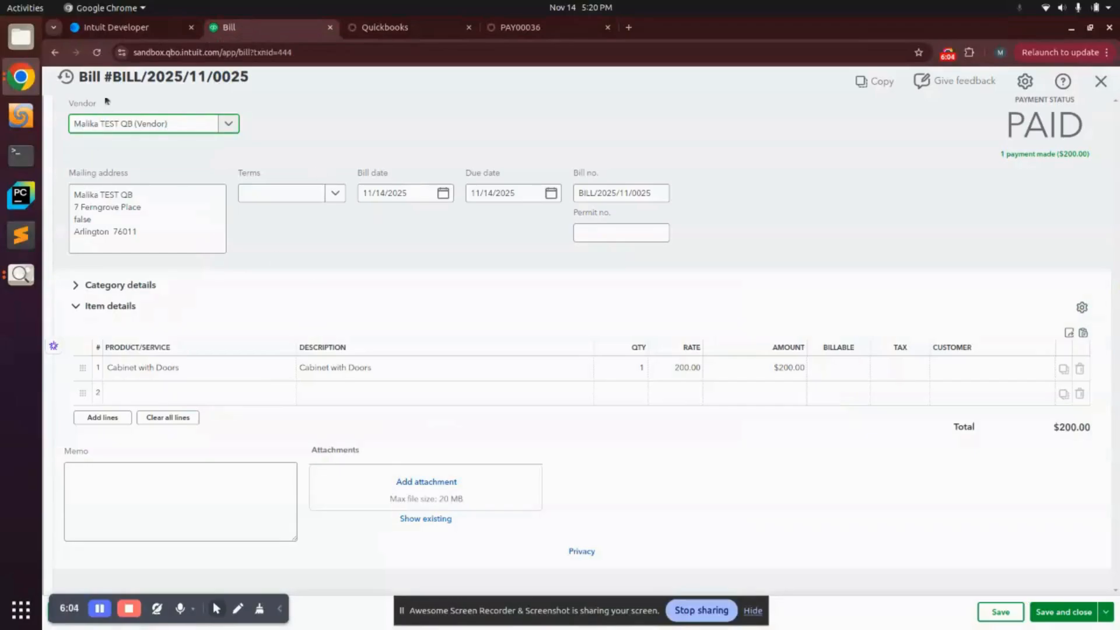
{"action": "left_click", "coordinate": [55, 53]}
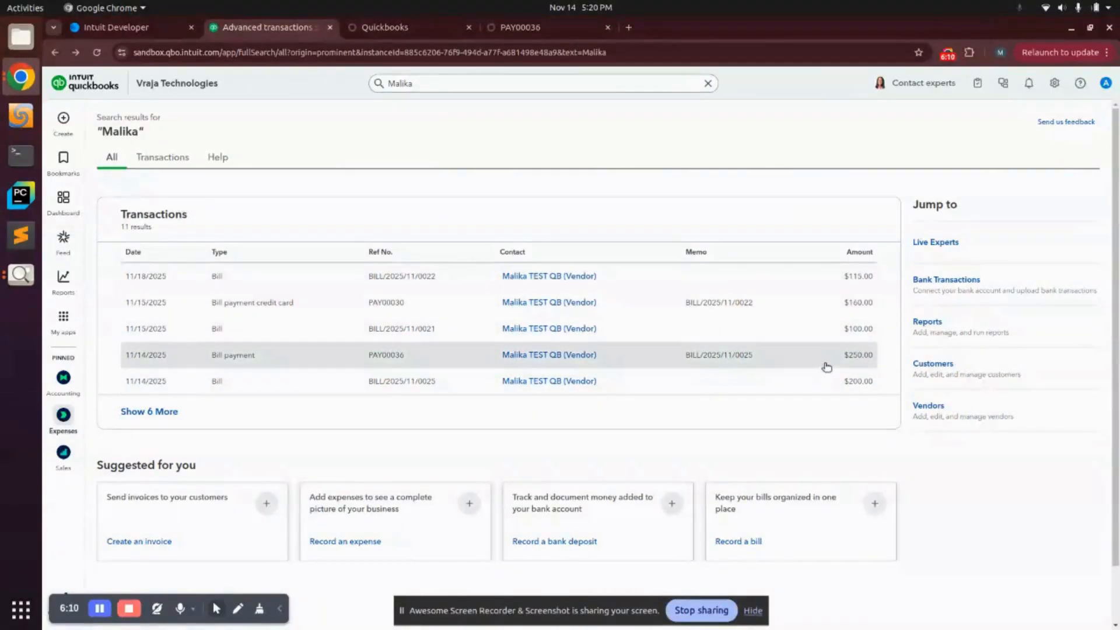
{"action": "left_click", "coordinate": [757, 363]}
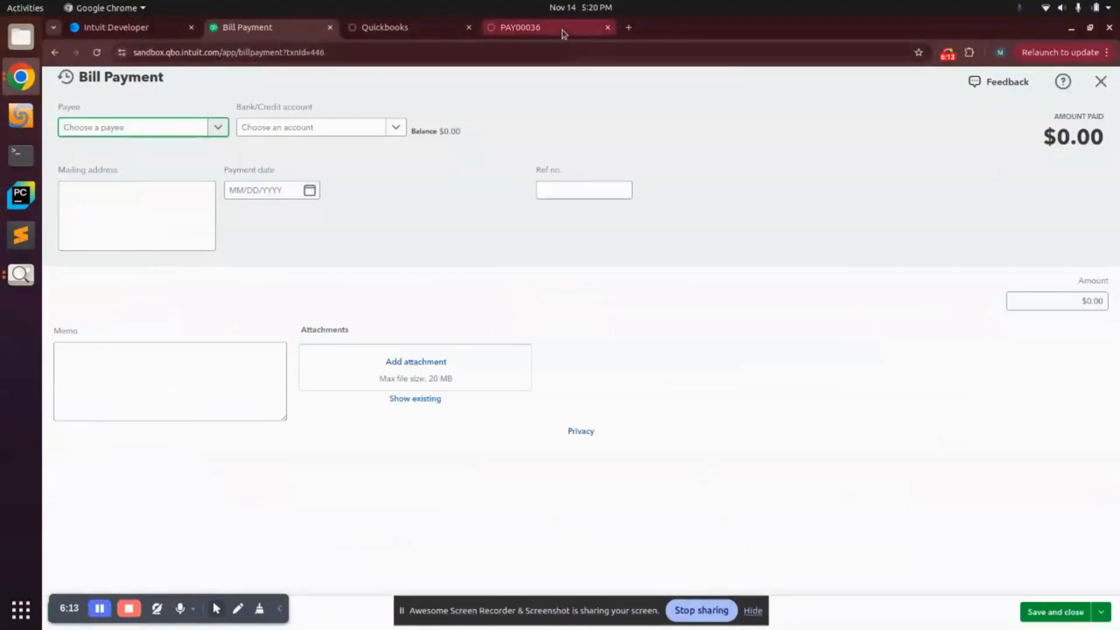
{"action": "left_click", "coordinate": [563, 30]}
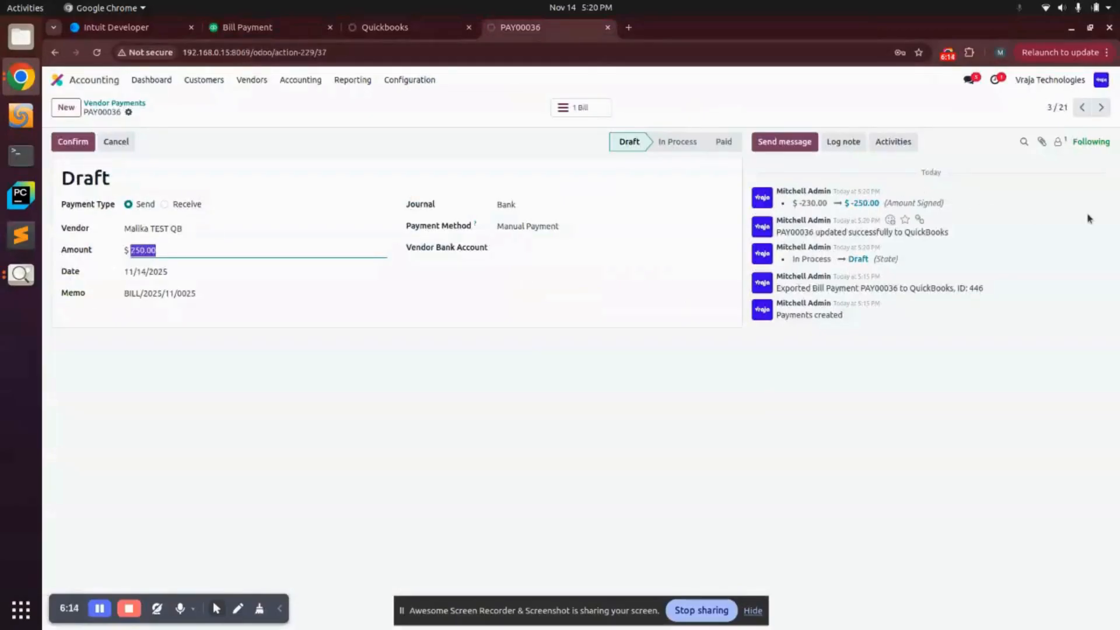
{"action": "left_click", "coordinate": [233, 27]}
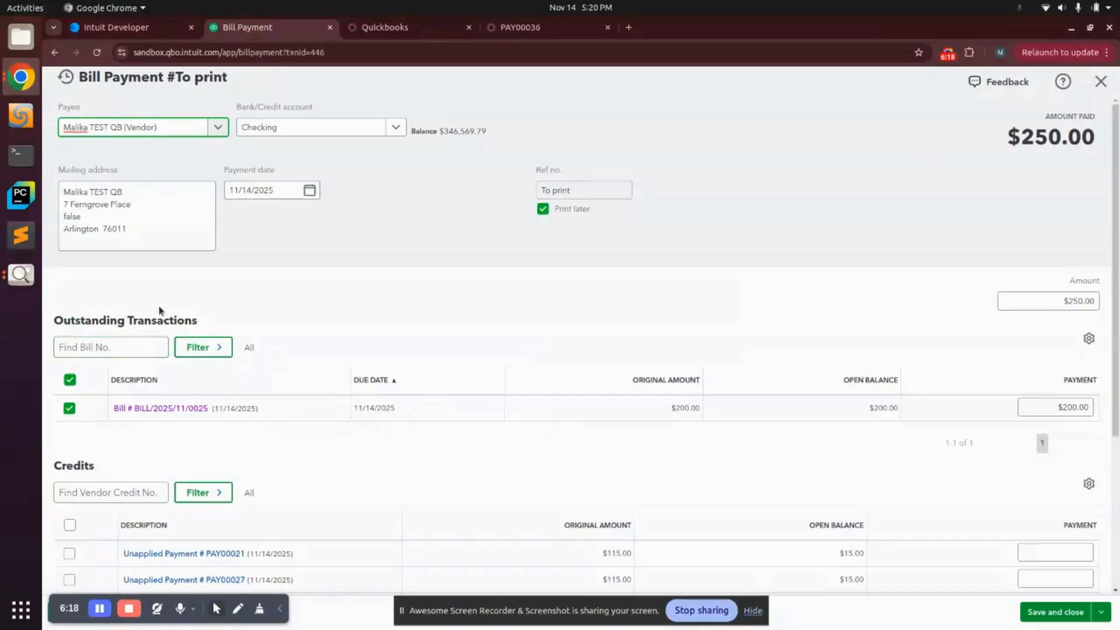
{"action": "left_click", "coordinate": [548, 29]}
{"action": "key", "text": "Tab"}
Step: Set PAY00036's date to 11/15/2025, save, and confirm the successful QuickBooks update message
{"action": "left_click", "coordinate": [353, 415]}
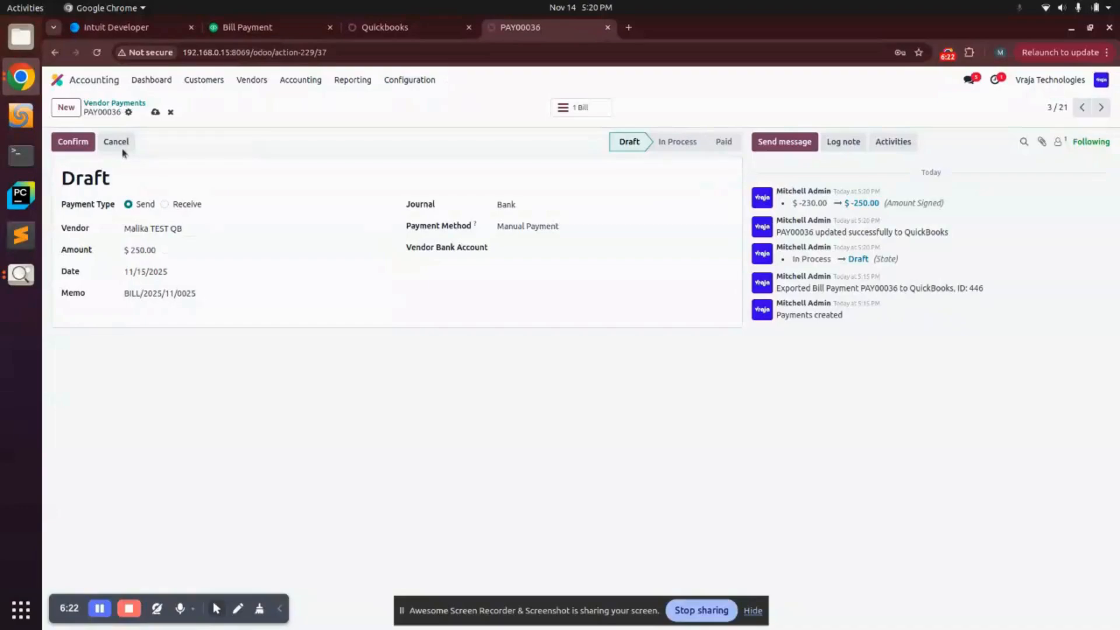
{"action": "left_click", "coordinate": [155, 112]}
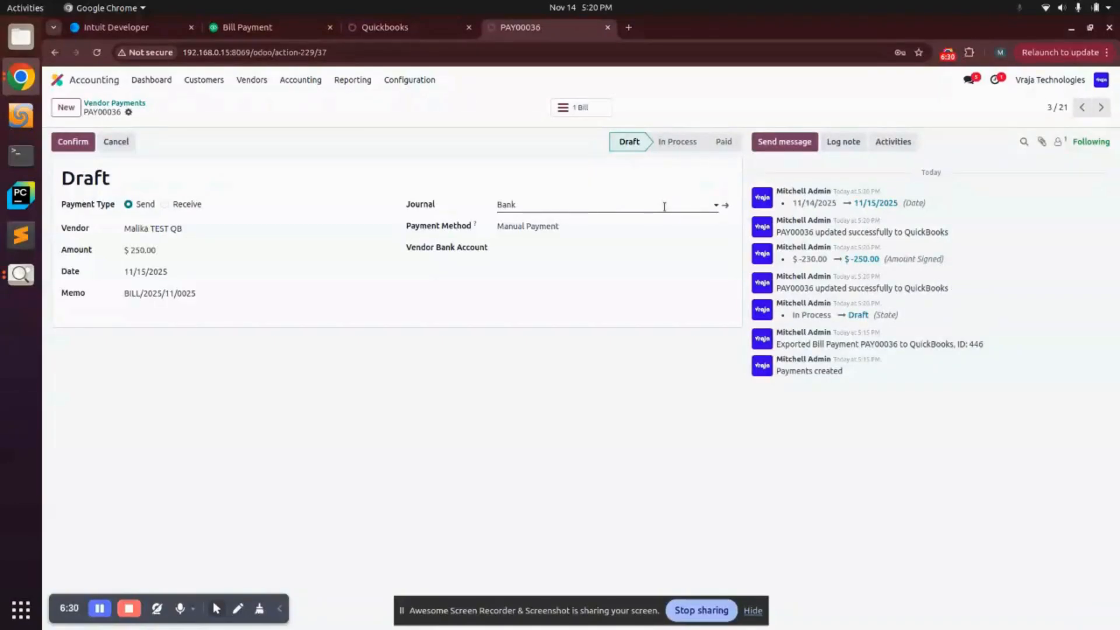
{"action": "triple_click", "coordinate": [829, 232]}
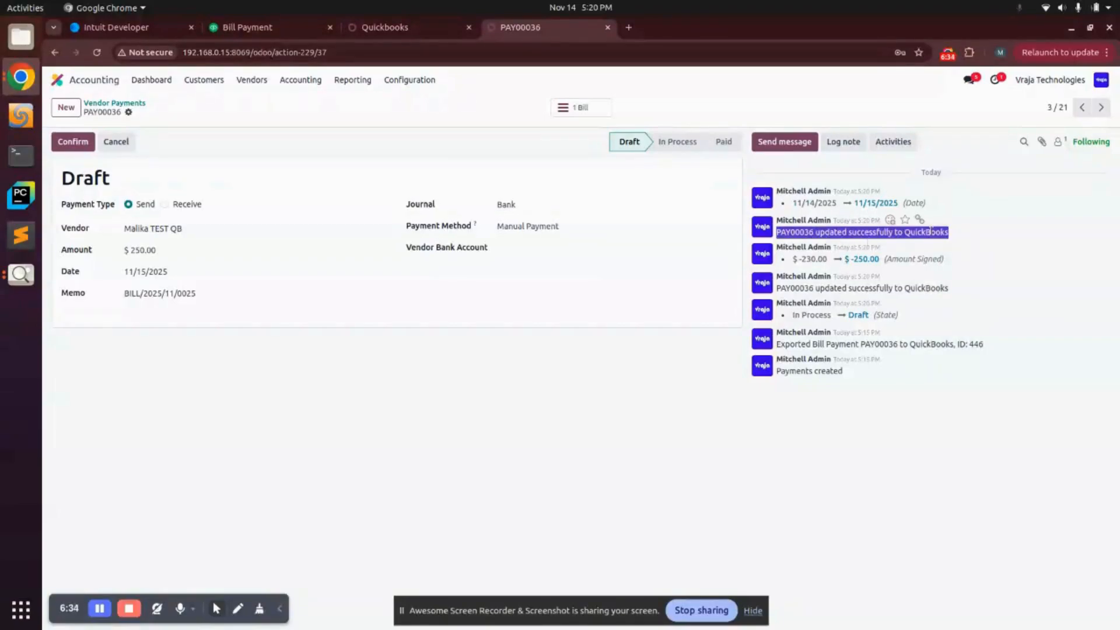
{"action": "triple_click", "coordinate": [152, 295]}
{"action": "key", "text": "ctrl+c"}
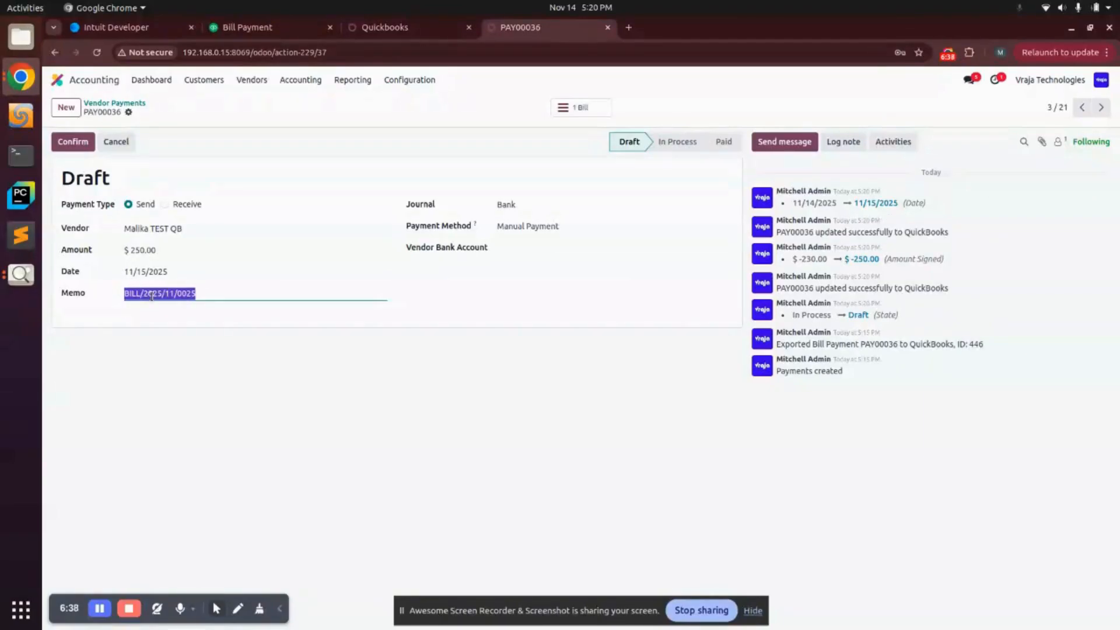
{"action": "left_click", "coordinate": [267, 28]}
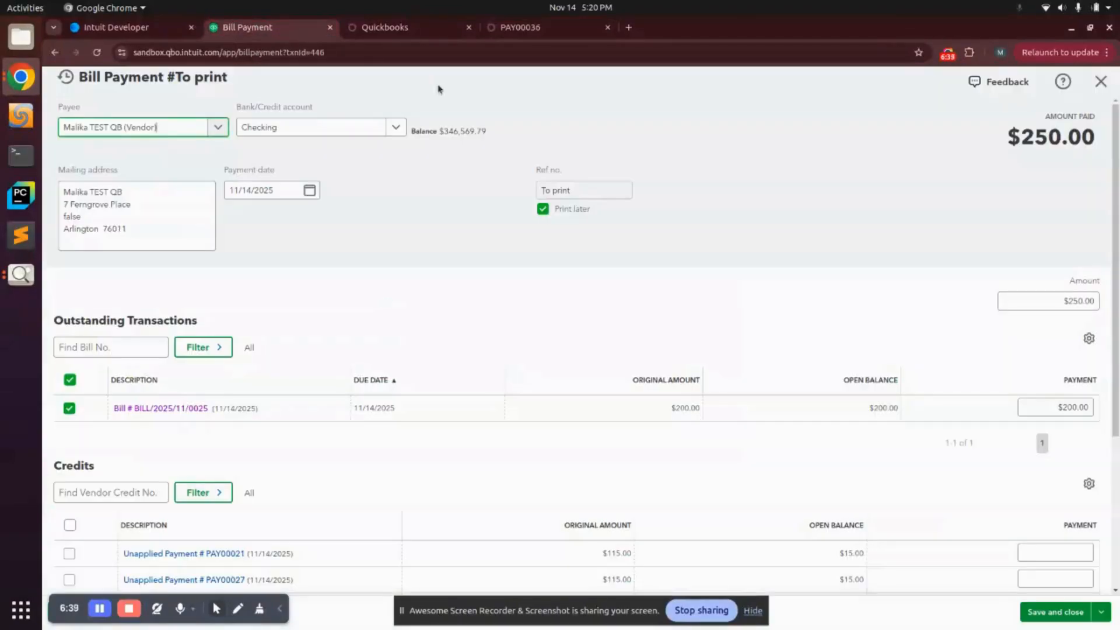
Step: Search QuickBooks for bill BILL/2025/11/0025 using the copied bill number
{"action": "left_click", "coordinate": [55, 52]}
{"action": "left_click", "coordinate": [416, 83]}
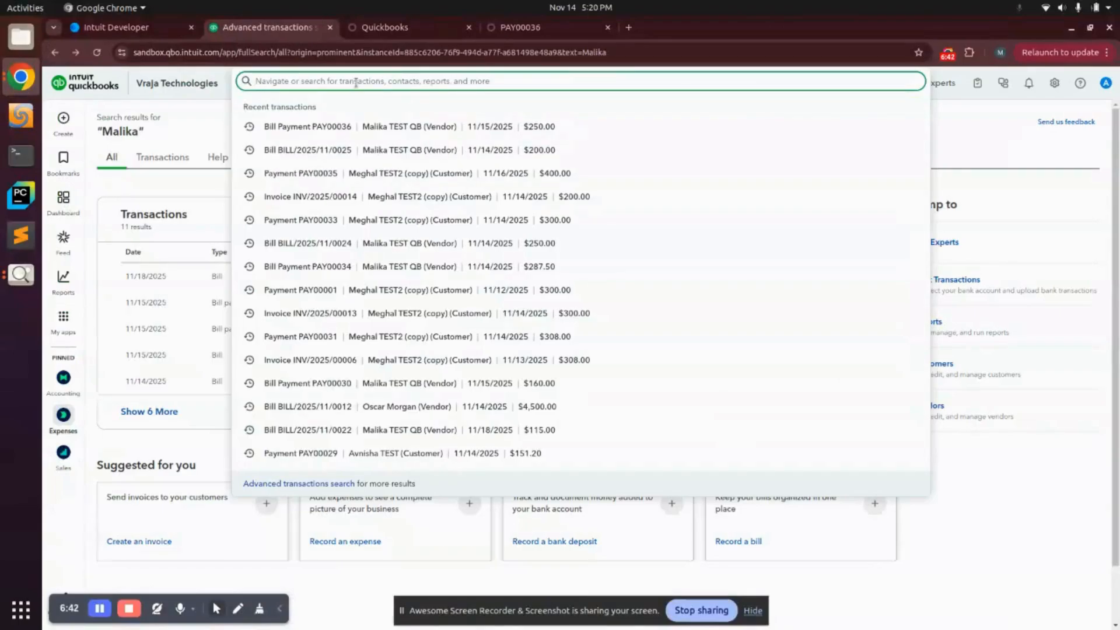
{"action": "key", "text": "ctrl+v"}
{"action": "key", "text": "Return"}
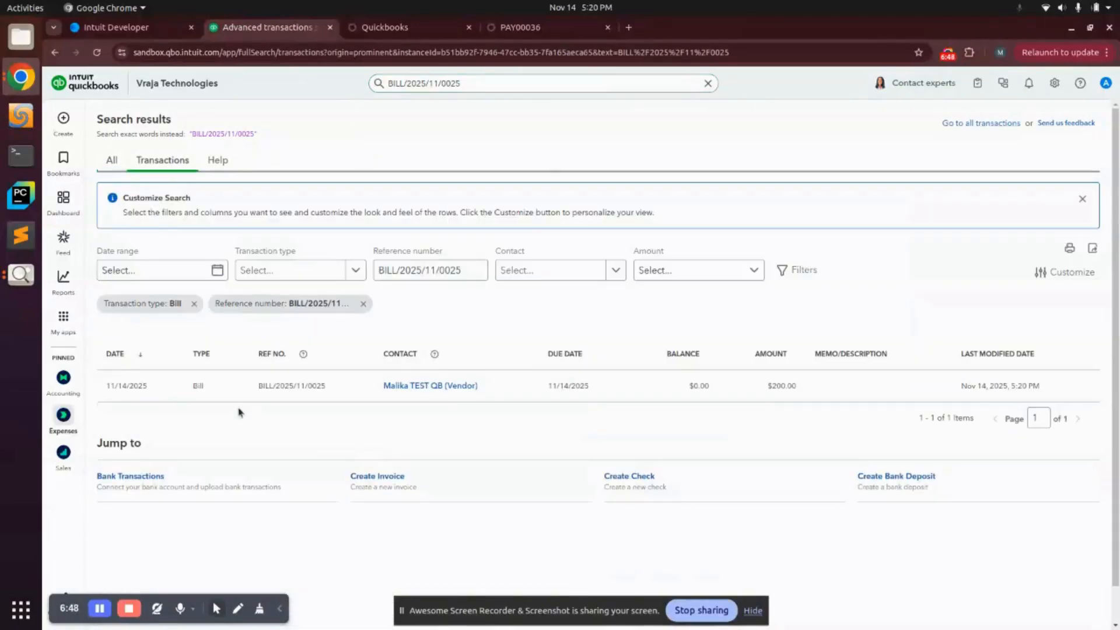
{"action": "left_click", "coordinate": [537, 28]}
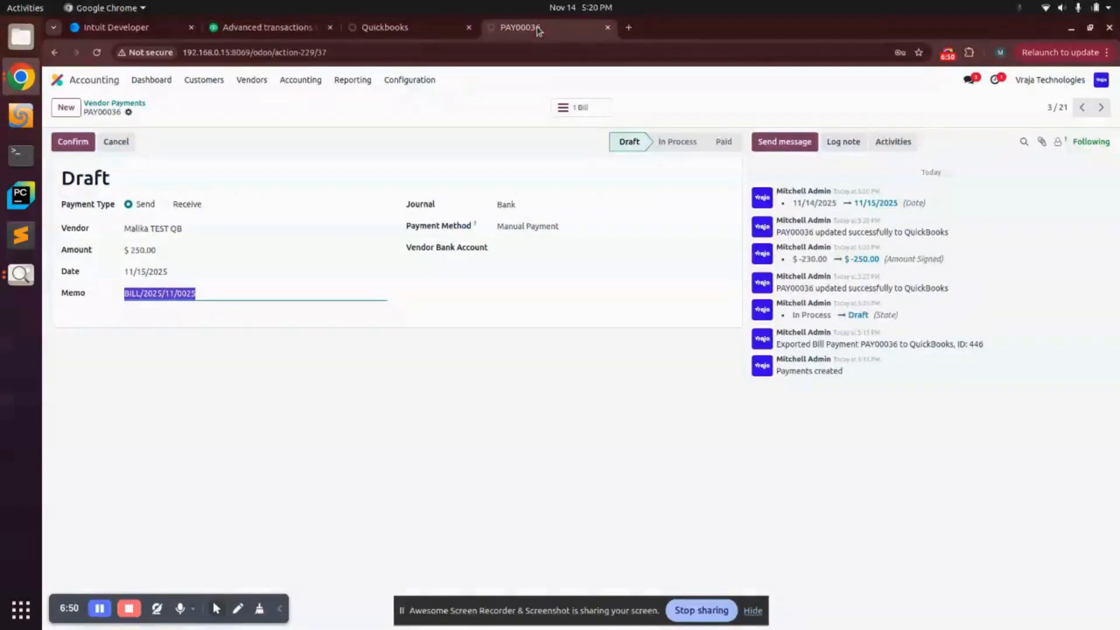
{"action": "key", "text": "ctrl+Tab"}
{"action": "key", "text": "ctrl+Tab"}
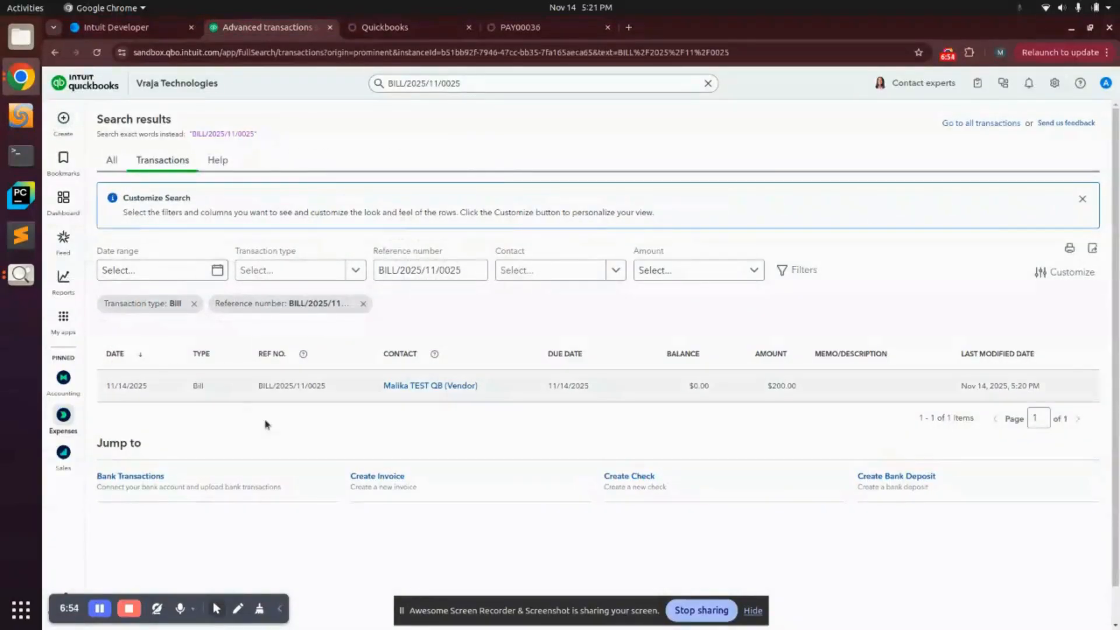
Step: Review the vendor's transactions to confirm the bill is paid and PAY00036 shows $250.00
{"action": "left_click", "coordinate": [436, 388]}
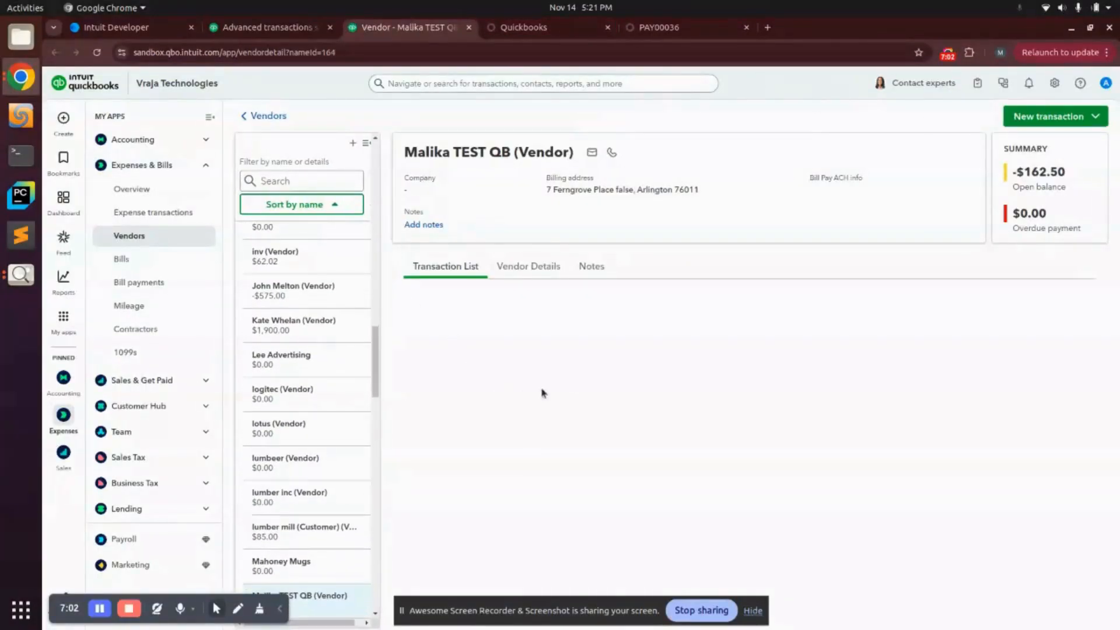
{"action": "scroll", "coordinate": [665, 381], "scroll_direction": "down", "scroll_amount": 3}
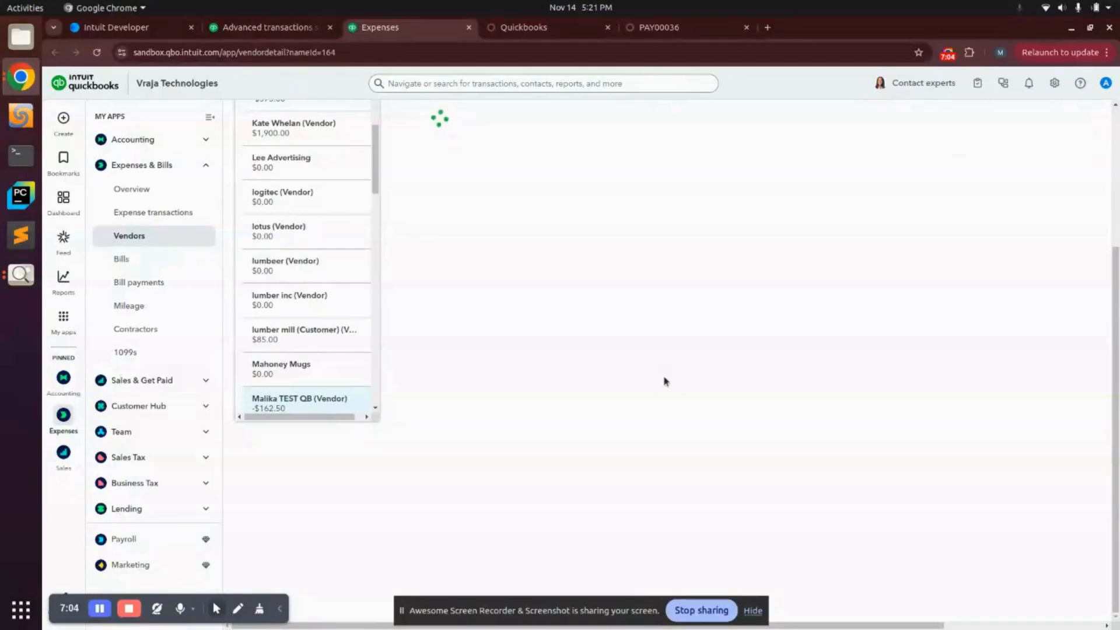
{"action": "scroll", "coordinate": [665, 382], "scroll_direction": "up", "scroll_amount": 3}
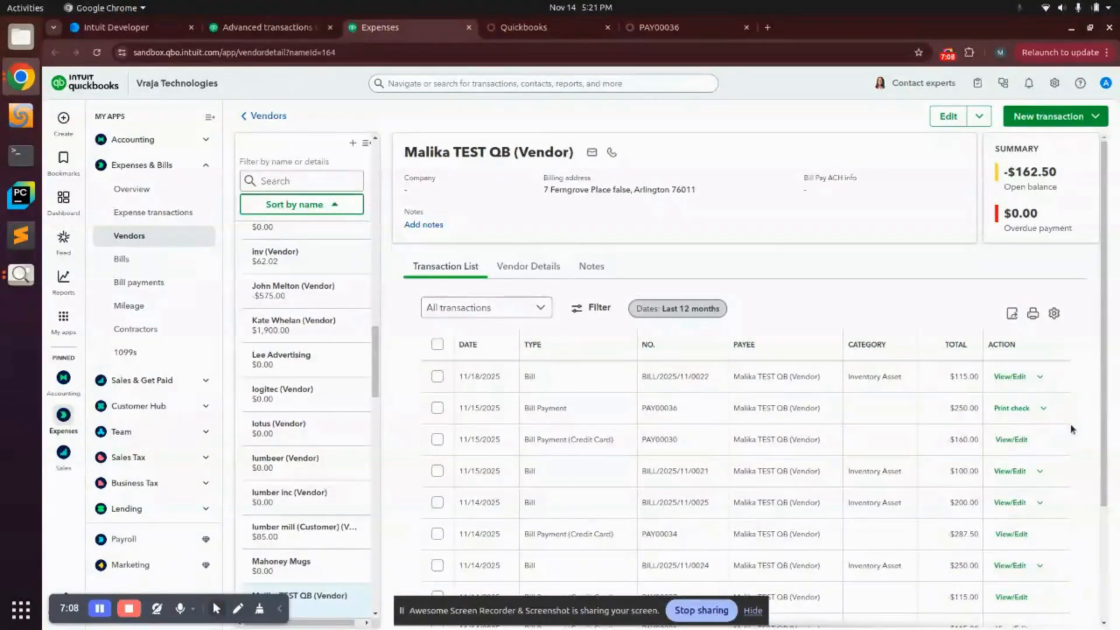
{"action": "scroll", "coordinate": [1043, 419], "scroll_direction": "down", "scroll_amount": 2}
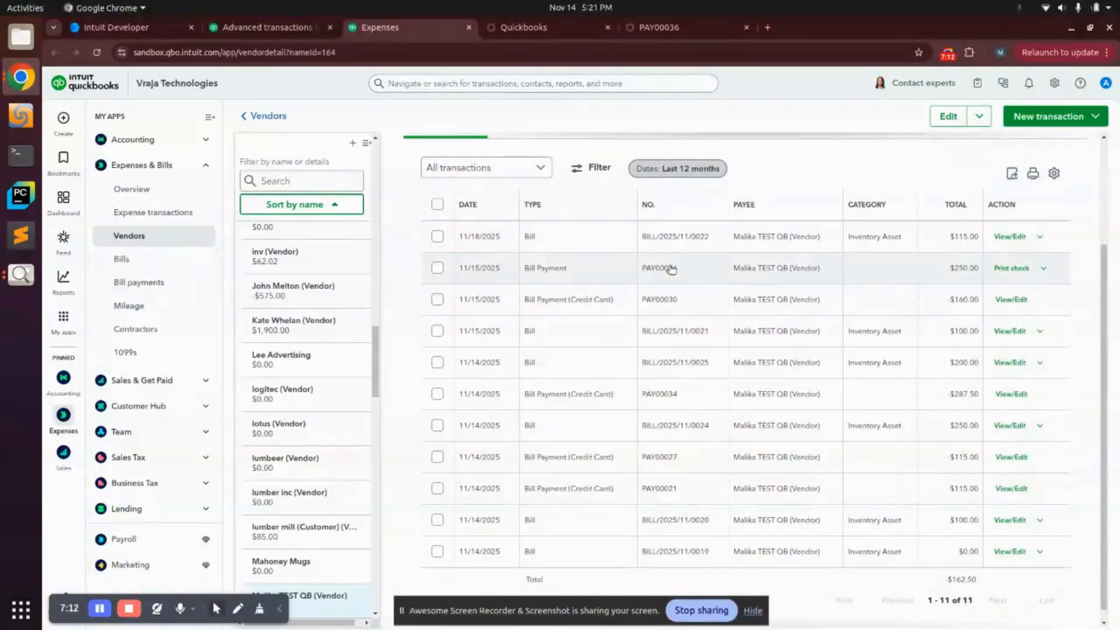
{"action": "left_click", "coordinate": [656, 28]}
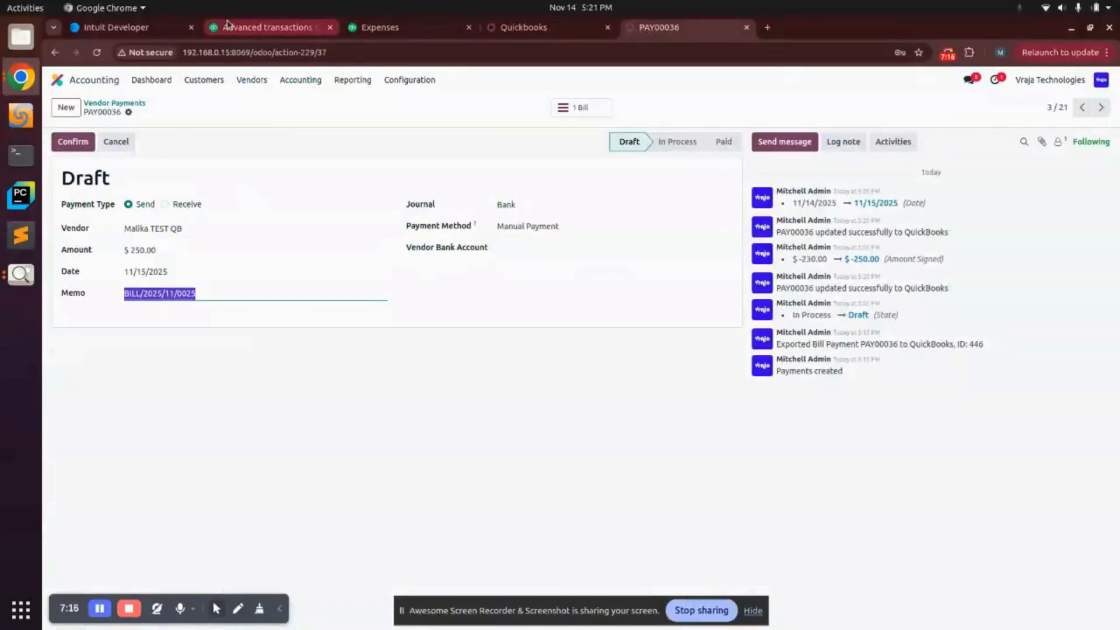
{"action": "left_click", "coordinate": [262, 27]}
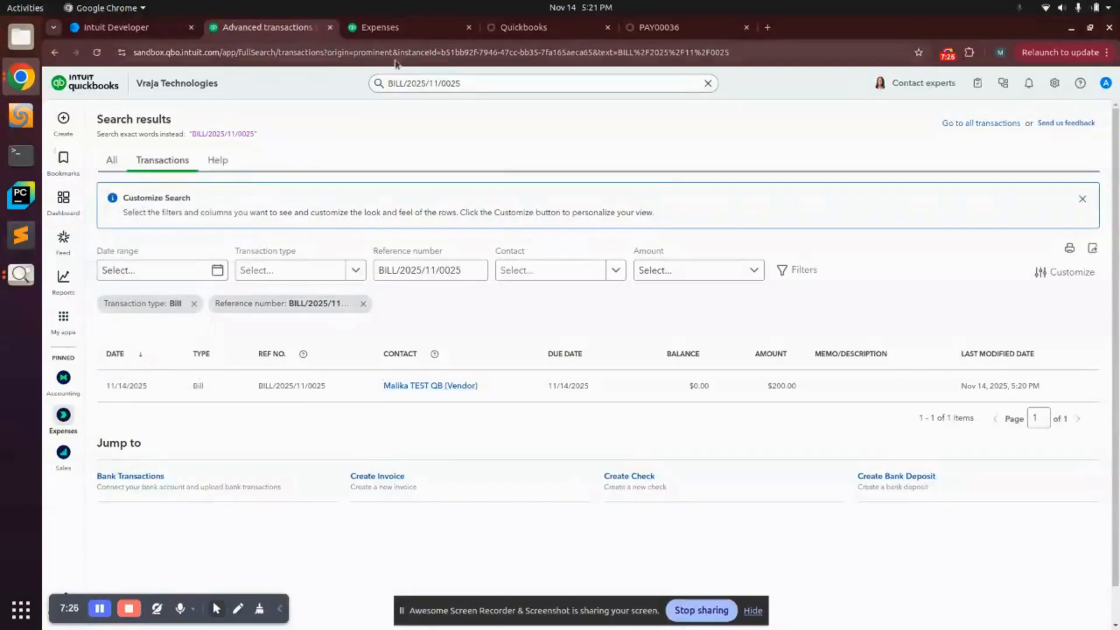
{"action": "left_click", "coordinate": [523, 28]}
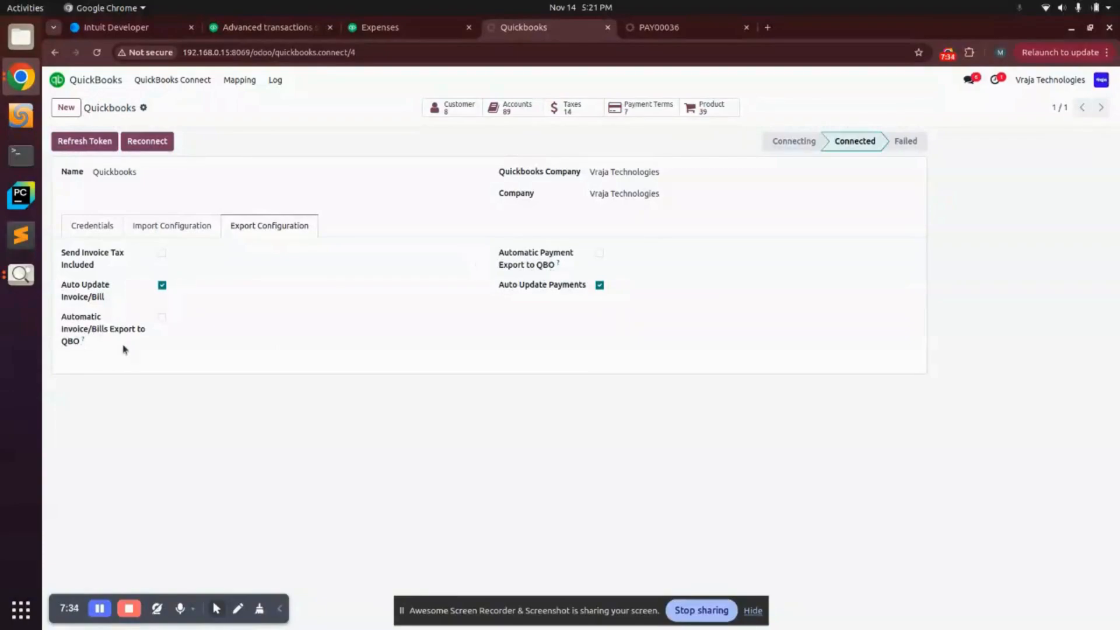
Step: Enable Automatic Invoice/Bills Export to QBO and Automatic Payment Export to QBO
{"action": "left_click", "coordinate": [162, 317]}
{"action": "left_click", "coordinate": [600, 253]}
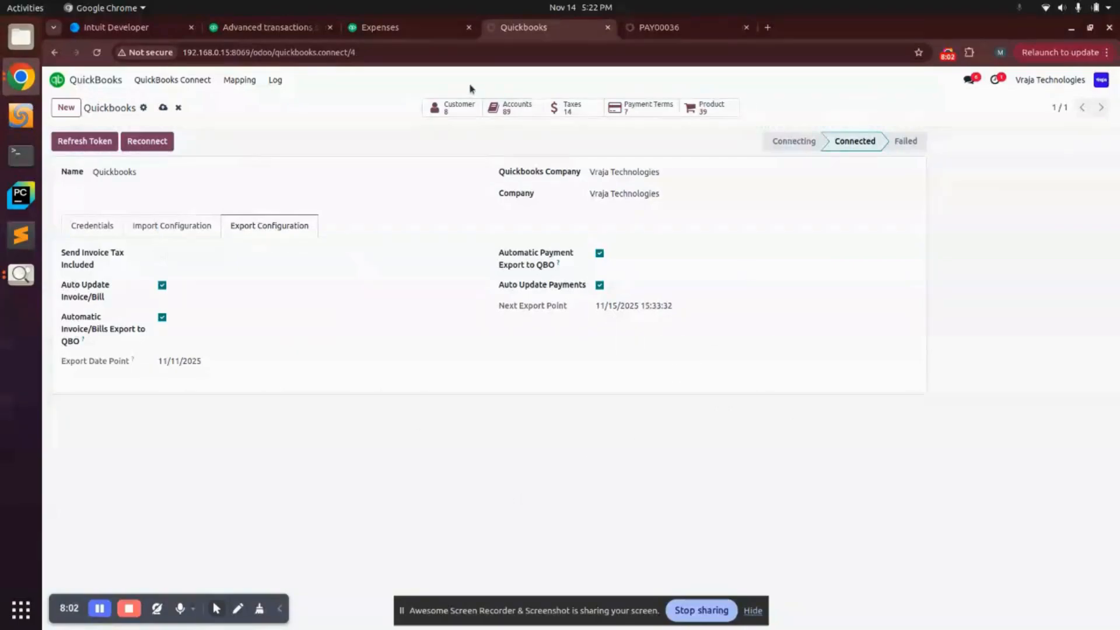
{"action": "right_click", "coordinate": [565, 35]}
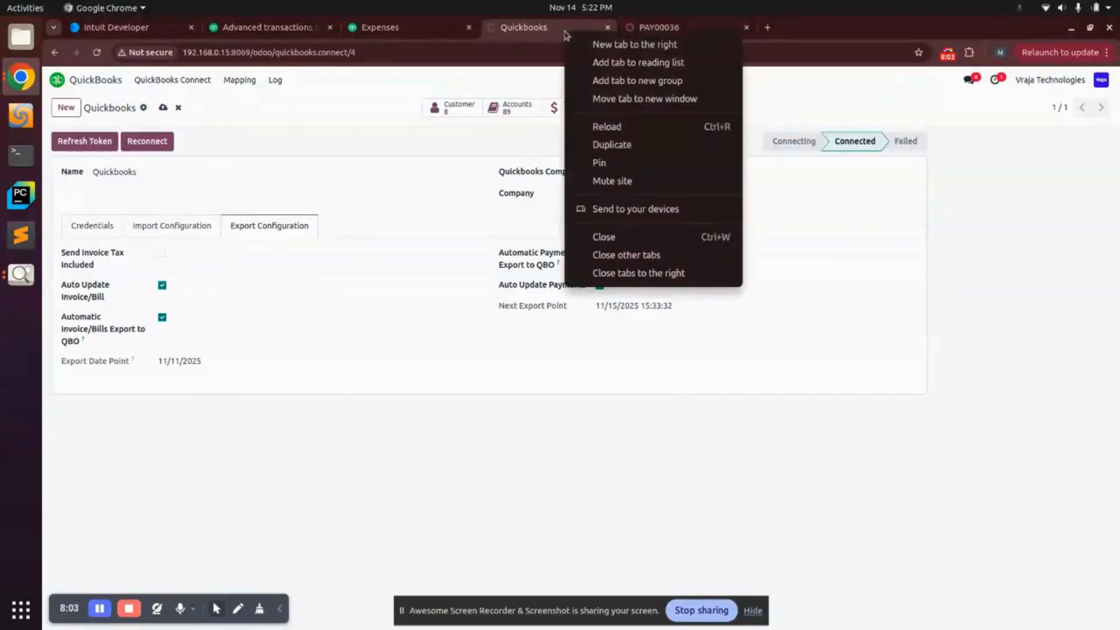
Step: Duplicate the settings tab and open Scheduled Actions filtered to the QuickBooks actions
{"action": "left_click", "coordinate": [609, 144]}
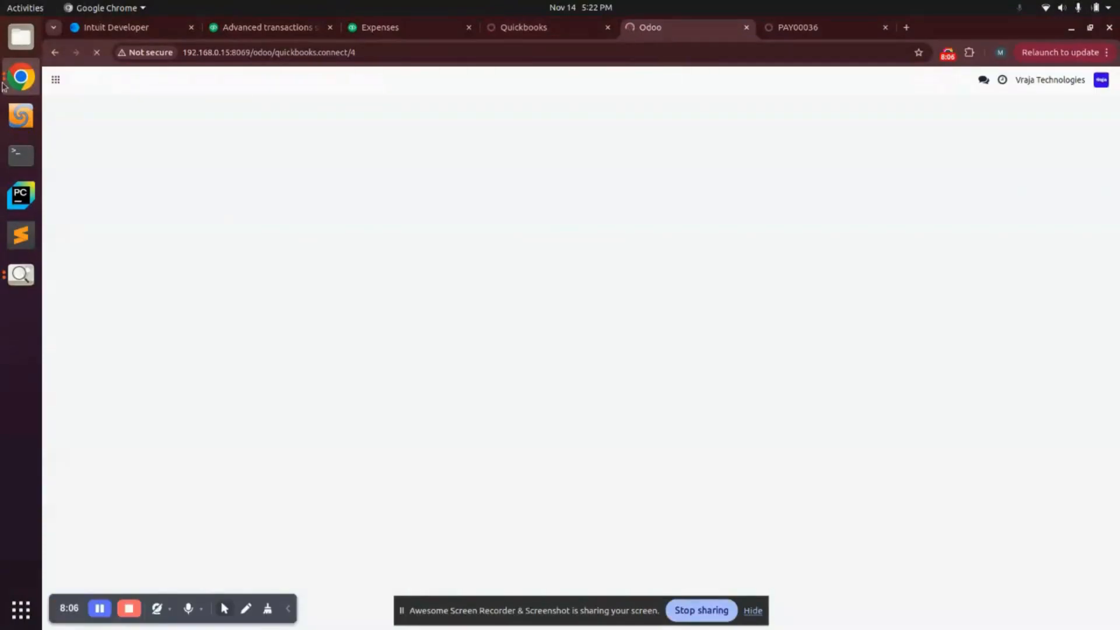
{"action": "left_click", "coordinate": [58, 80]}
{"action": "type", "text": "/sch"}
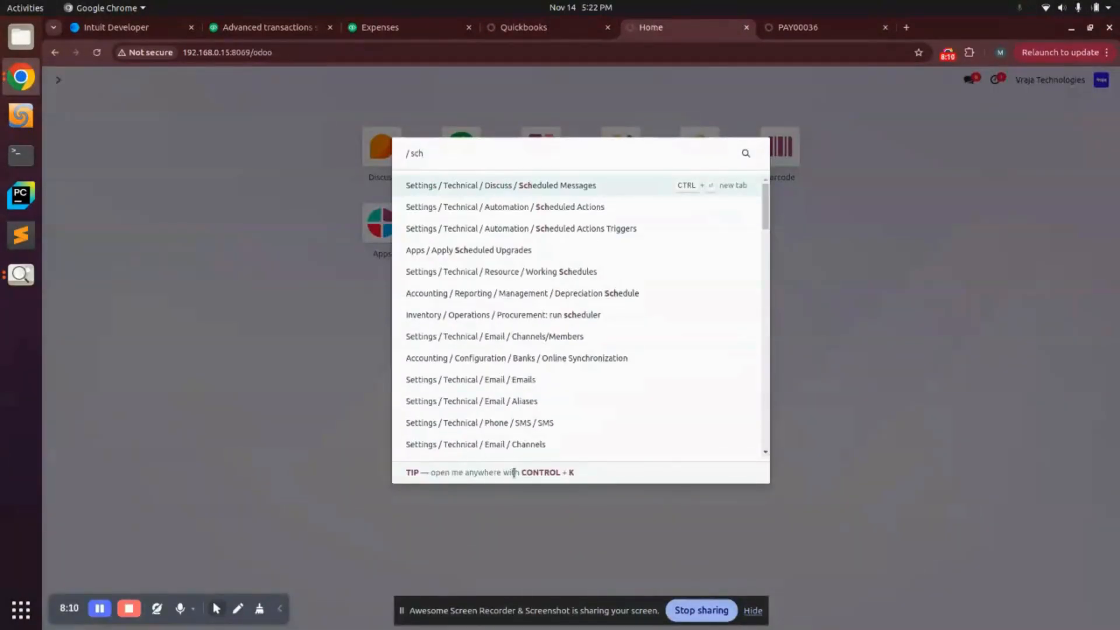
{"action": "left_click", "coordinate": [480, 206]}
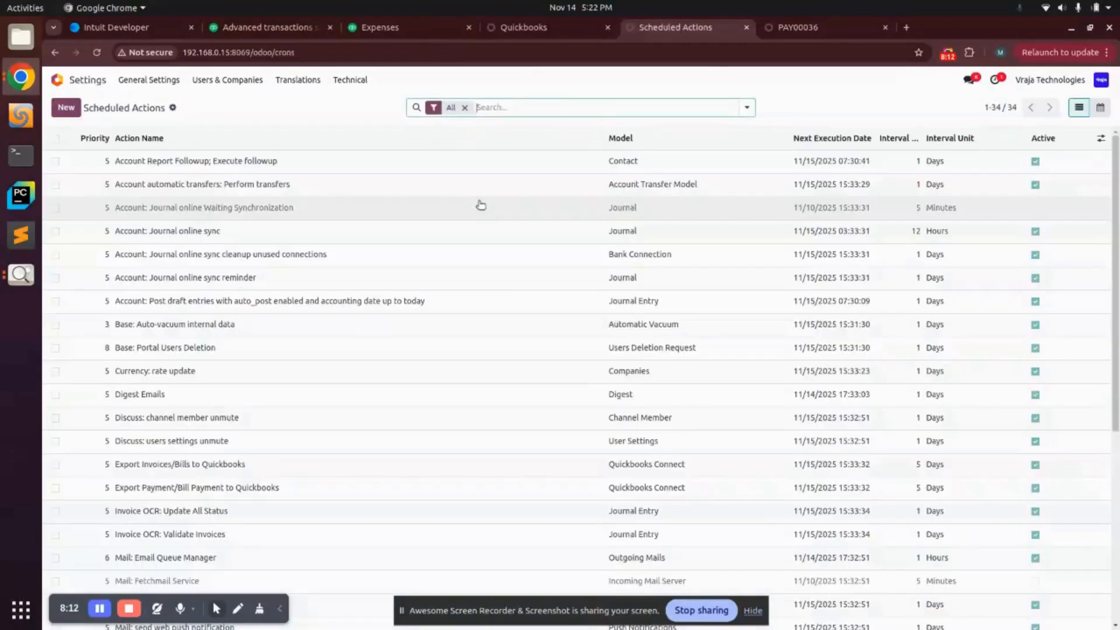
{"action": "type", "text": "quicknooks"}
{"action": "key", "text": "Return"}
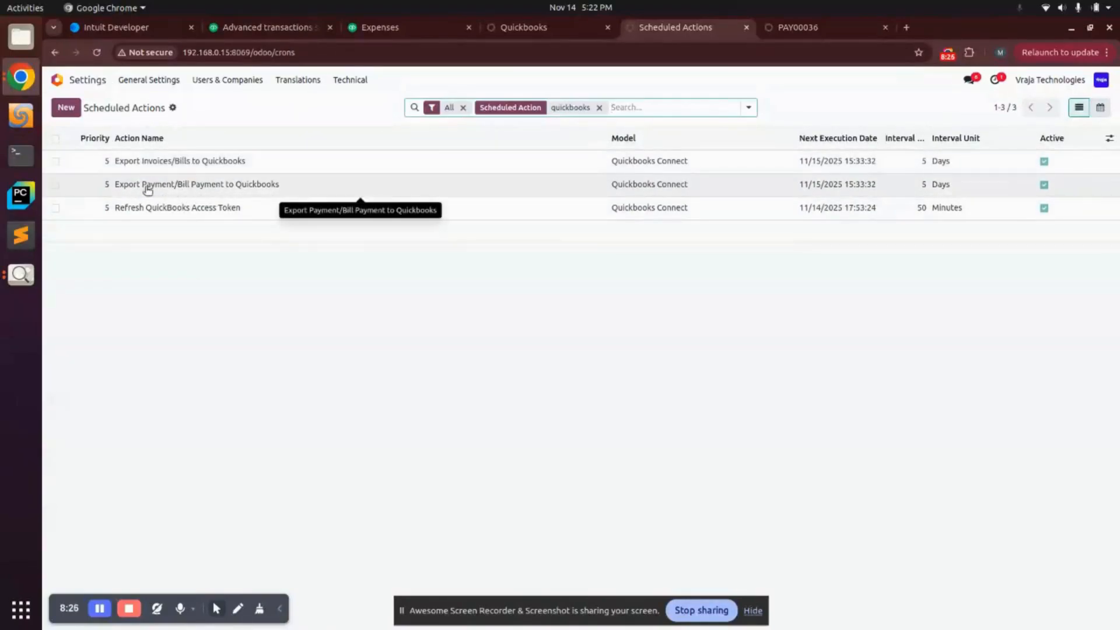
Step: Review the invoice/bill export, payment export and access token refresh scheduled actions
{"action": "left_click", "coordinate": [239, 161]}
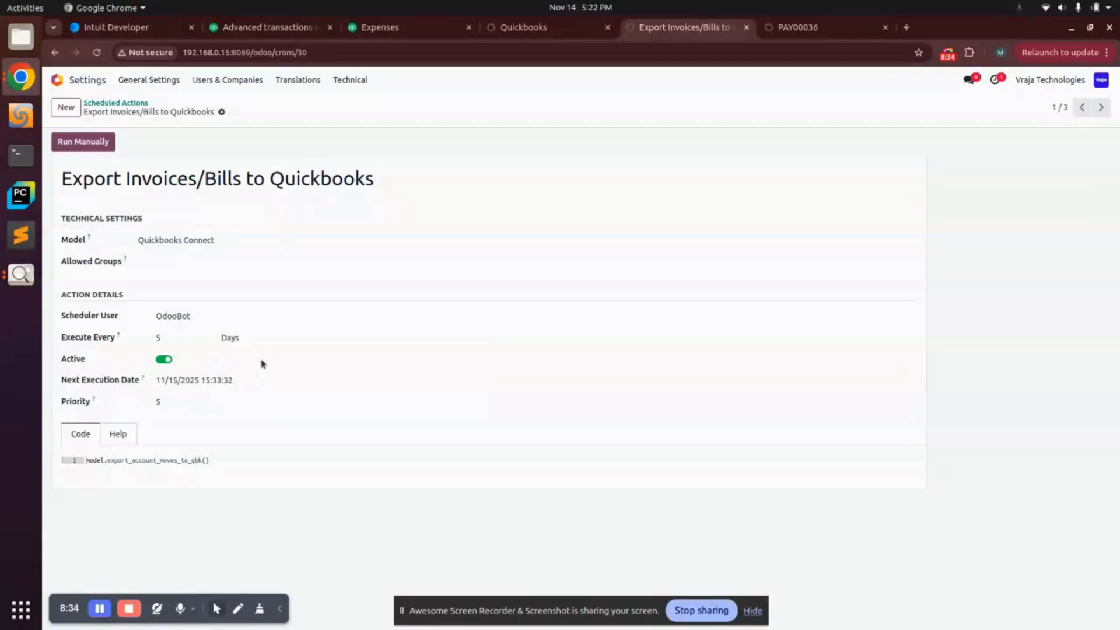
{"action": "left_click", "coordinate": [124, 103]}
{"action": "left_click", "coordinate": [203, 183]}
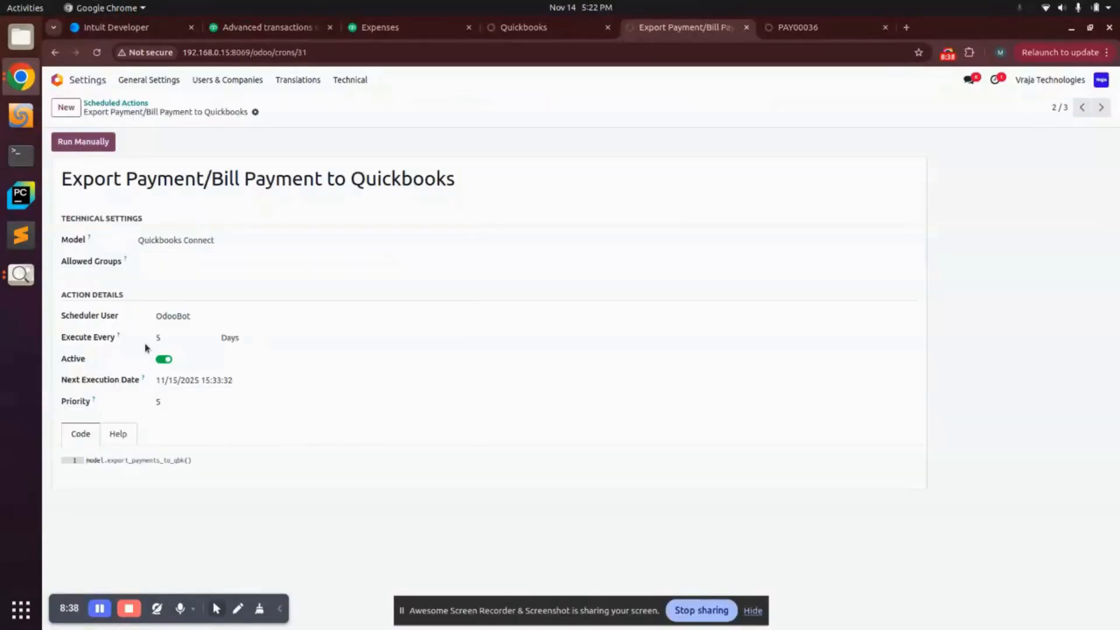
{"action": "left_click", "coordinate": [120, 103]}
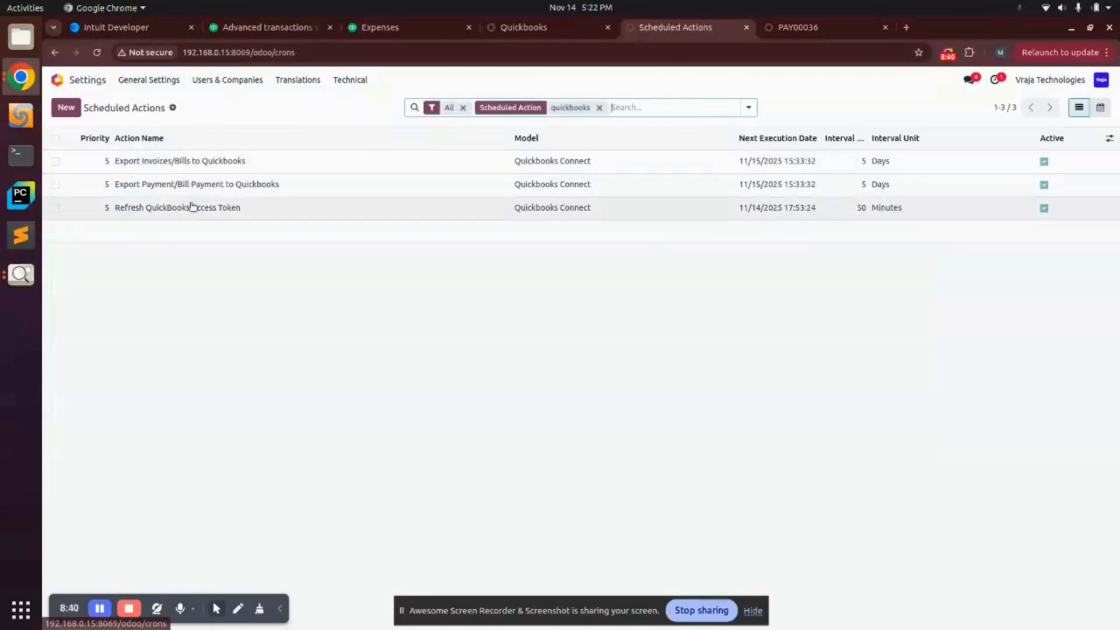
{"action": "left_click", "coordinate": [239, 214]}
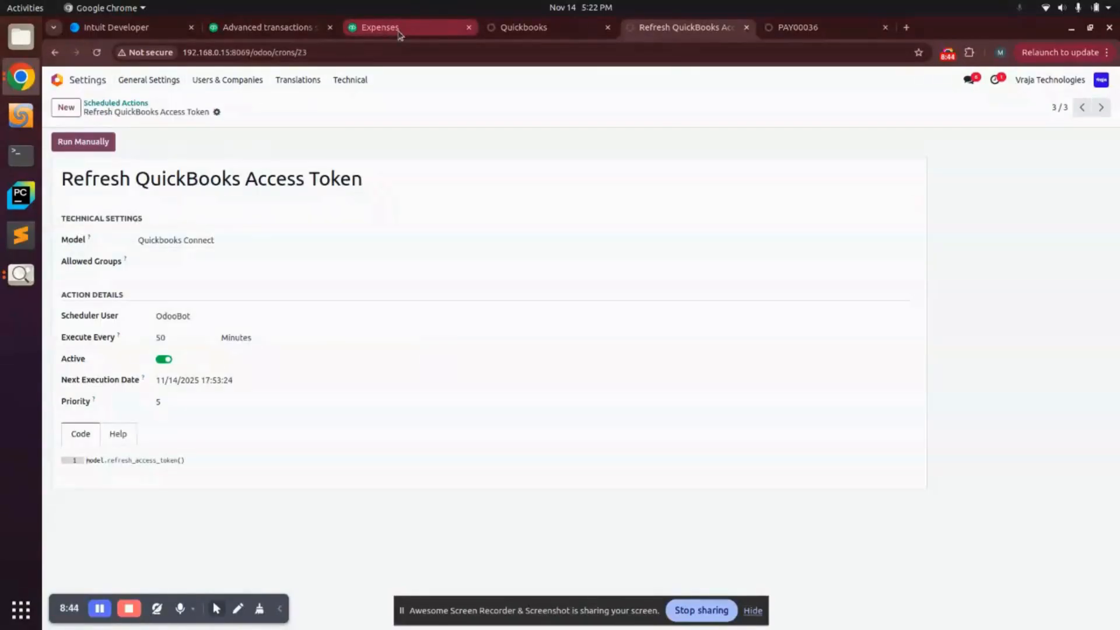
{"action": "left_click", "coordinate": [525, 27]}
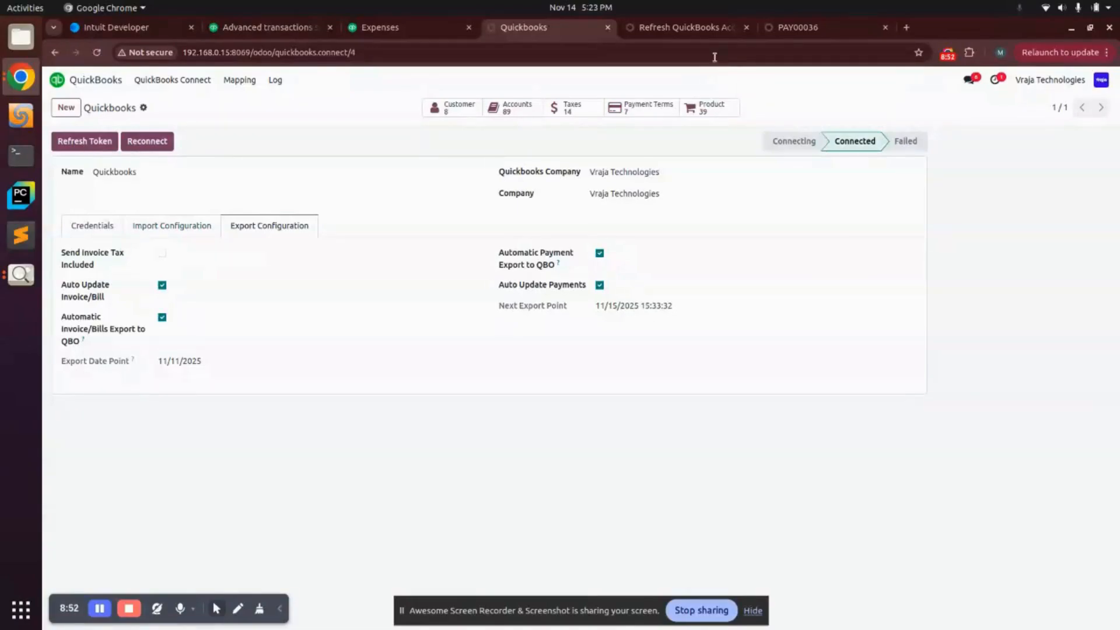
Step: Recheck the Refresh QuickBooks Access Token action, then show Youtube Thumbnail (1).png in the image viewer
{"action": "left_click", "coordinate": [670, 28]}
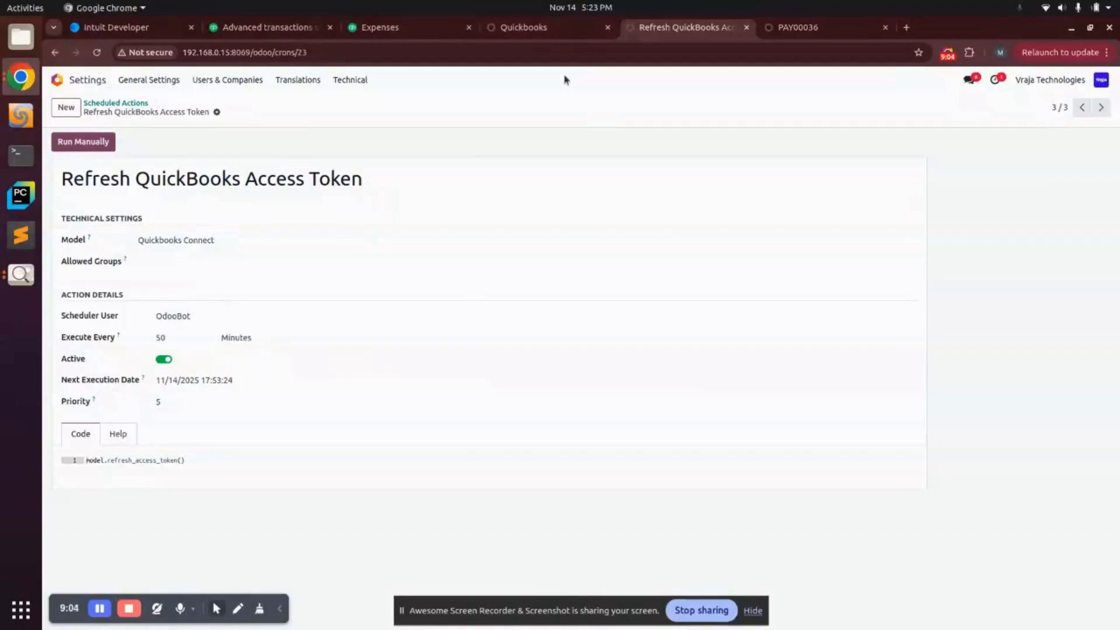
{"action": "left_click", "coordinate": [510, 29]}
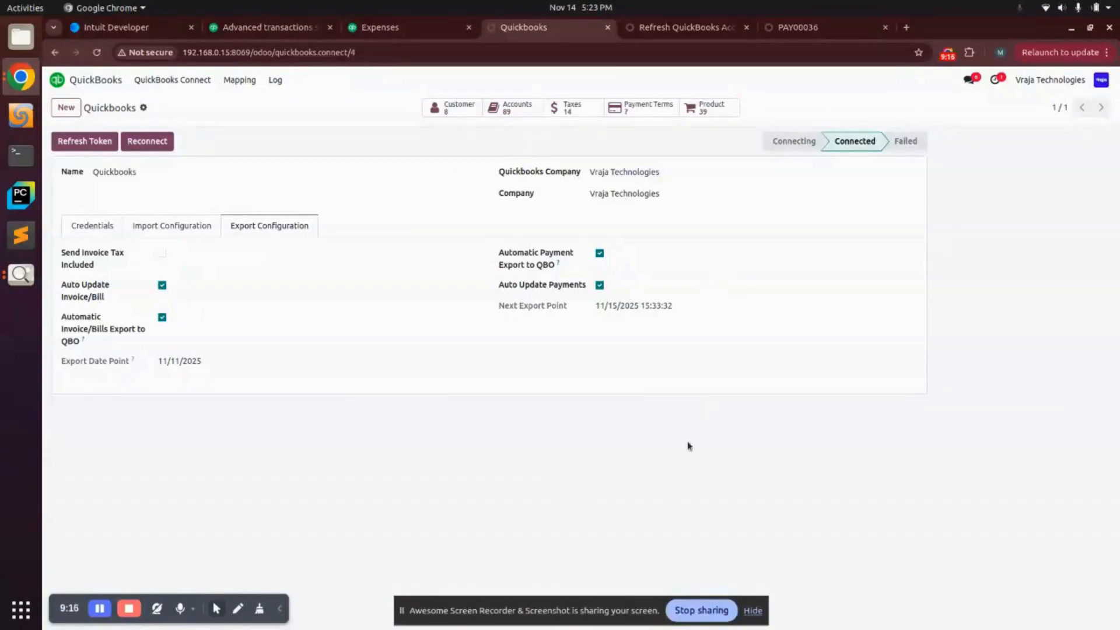
{"action": "left_click", "coordinate": [21, 275]}
{"action": "left_click", "coordinate": [20, 274]}
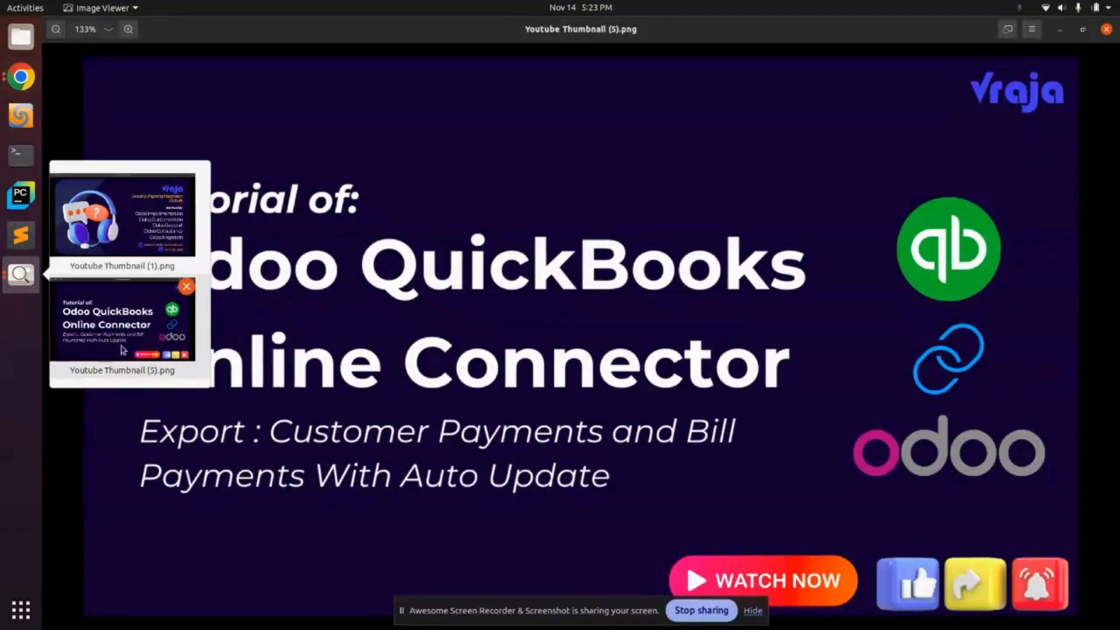
{"action": "left_click", "coordinate": [100, 255]}
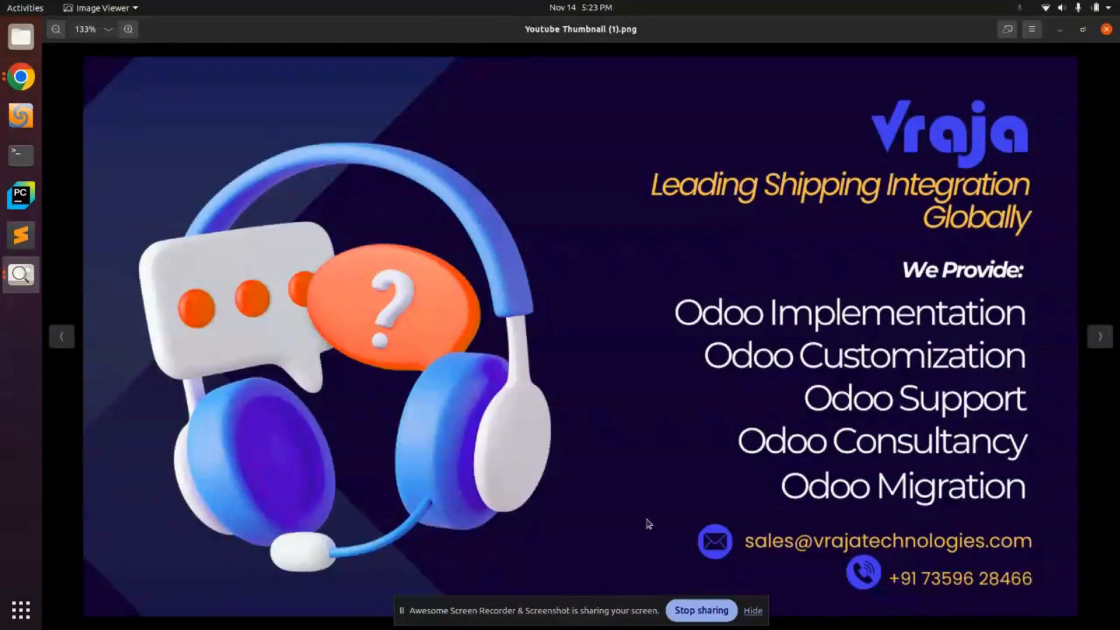